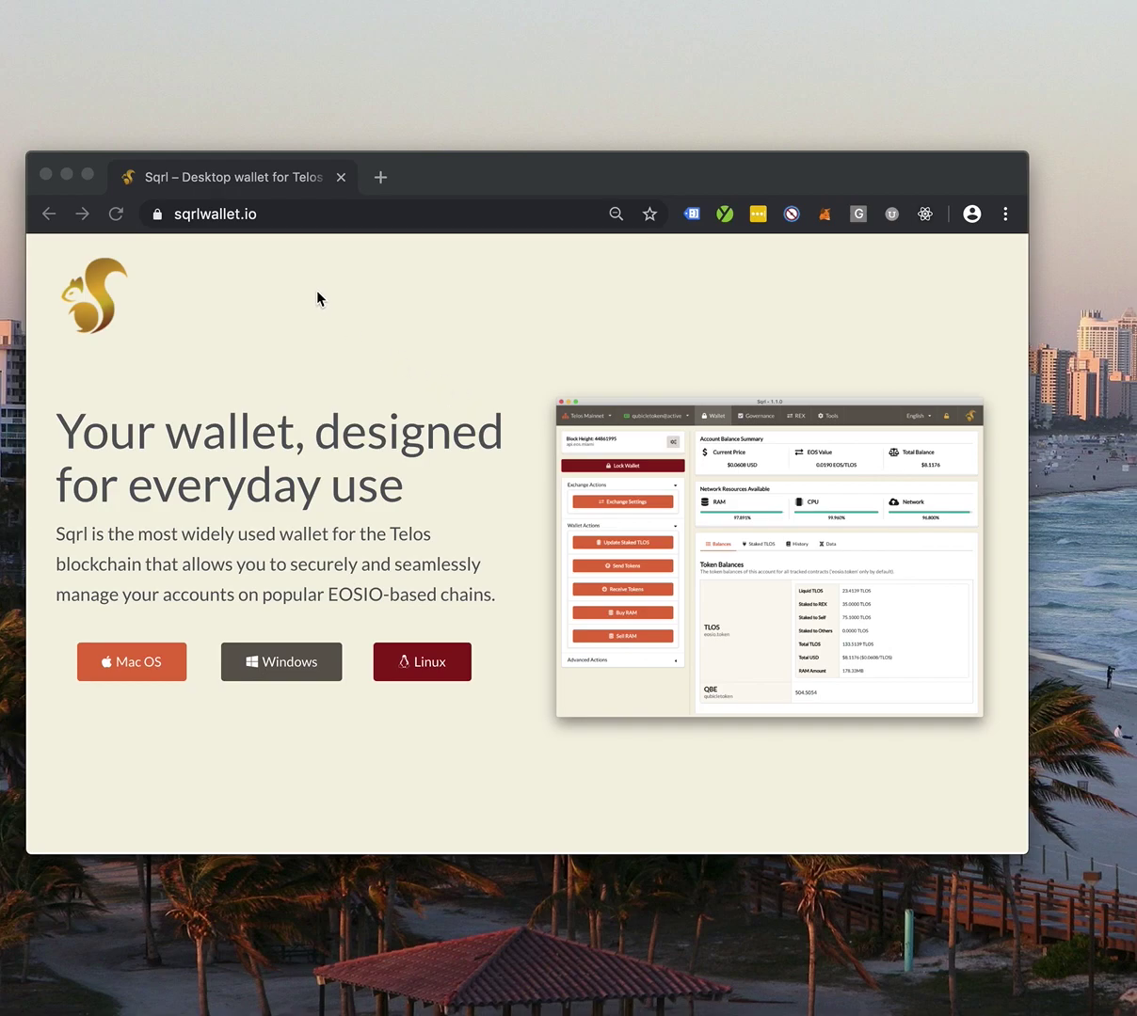
- Close the Sqrl website tab and the Google Chrome window, leaving the desktop visible
left_click(219, 214)
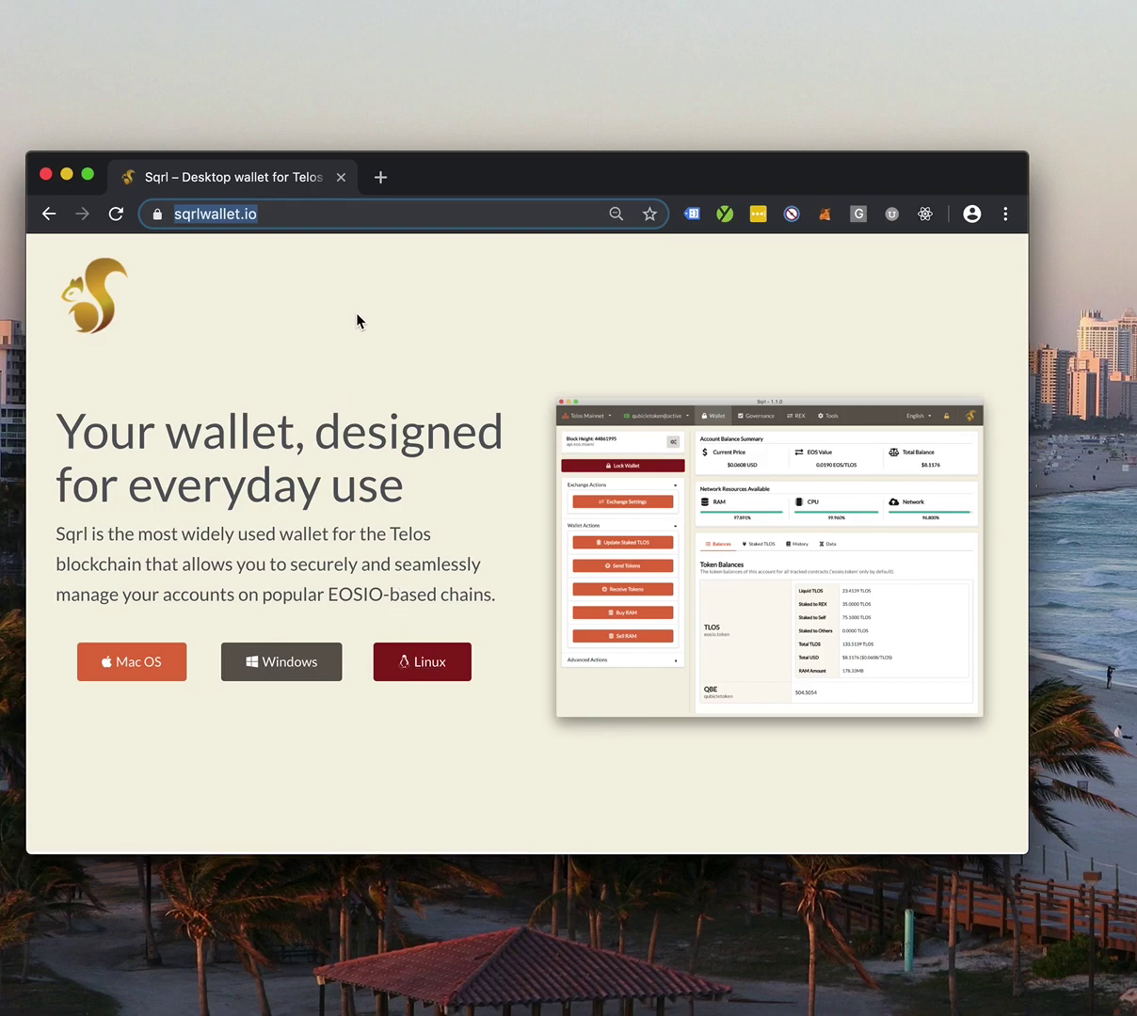
left_click(341, 178)
- Launch the Sqrl wallet from Spotlight and connect it to the Telos Mainnet network
key("super+space")
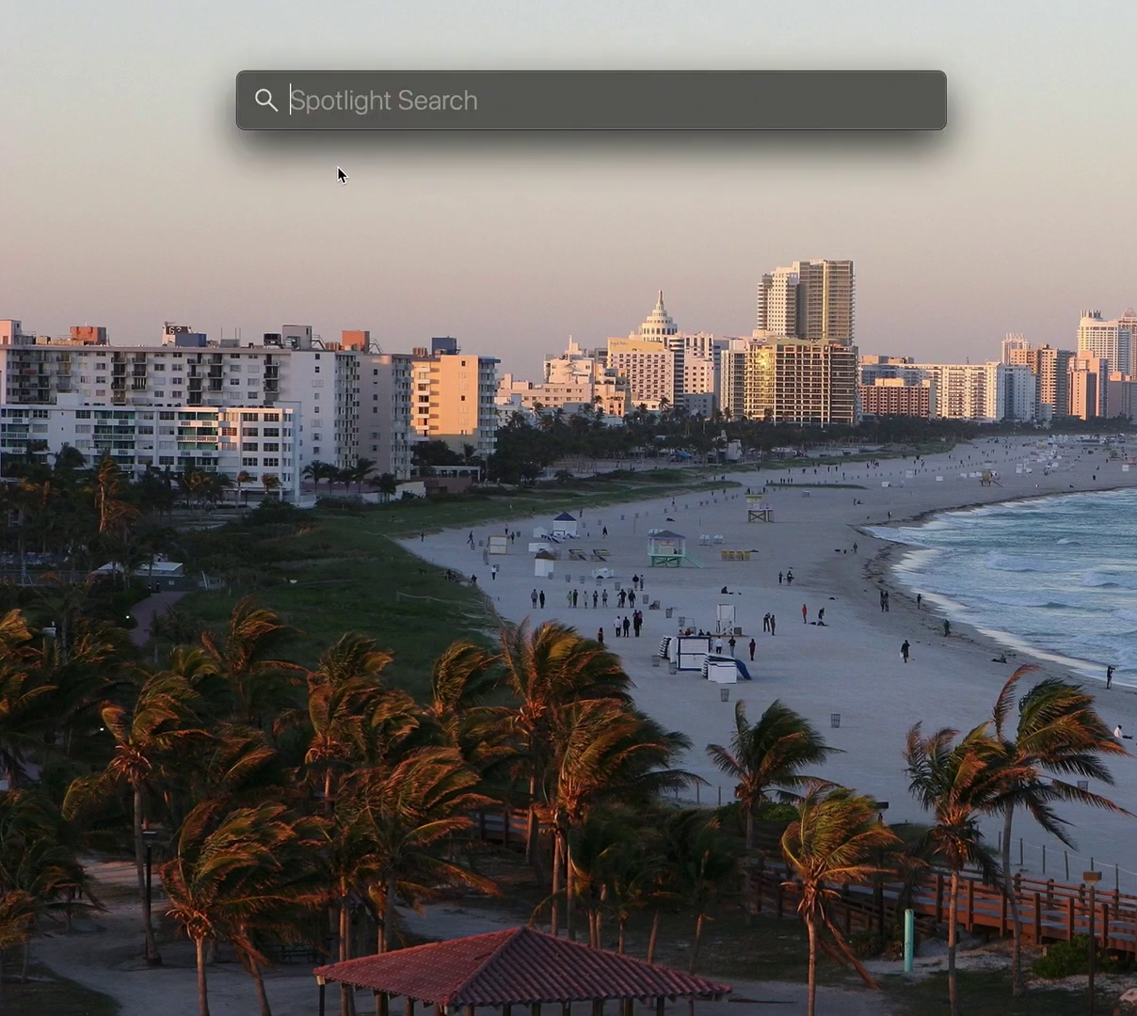
type("sqrl")
key("Escape")
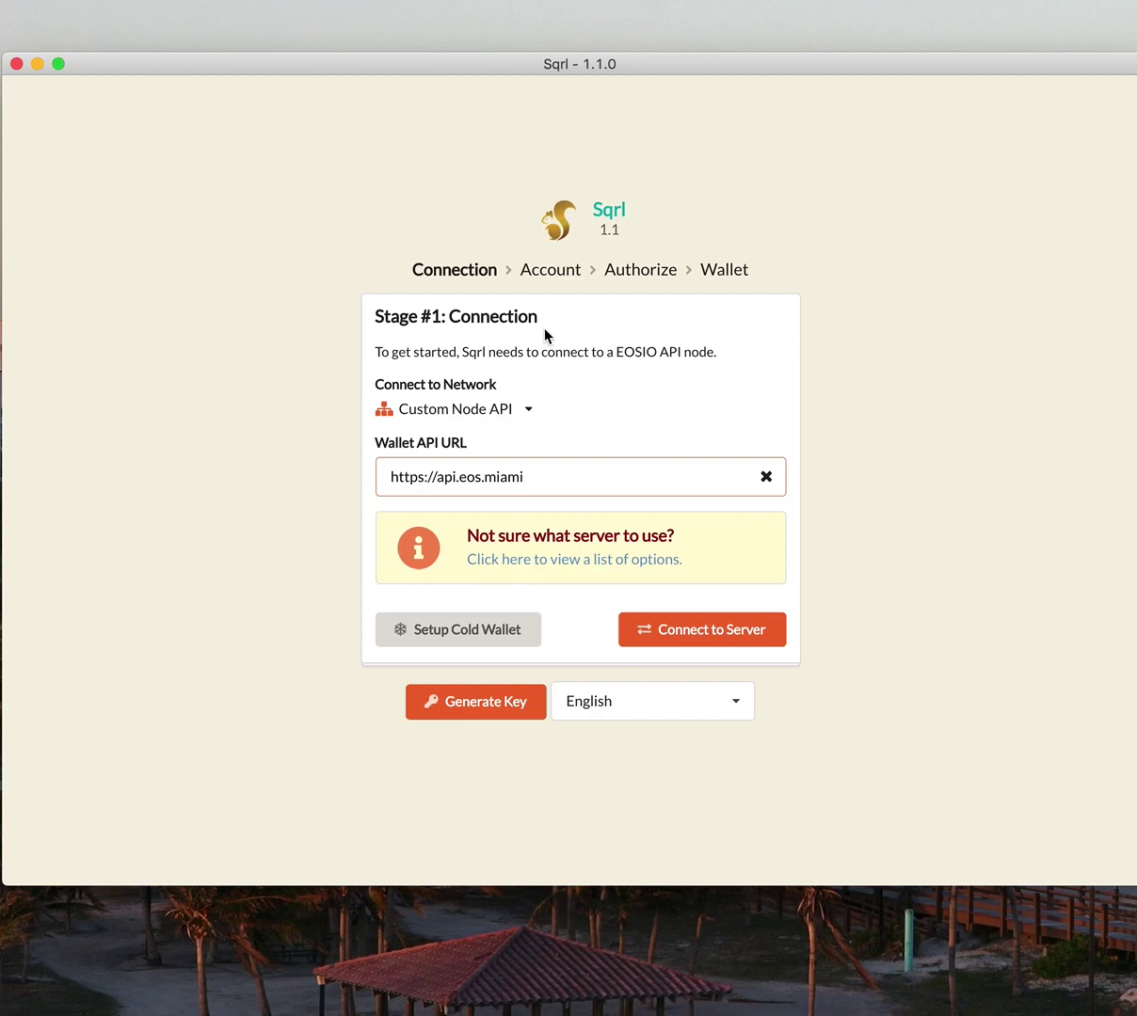
left_click(528, 413)
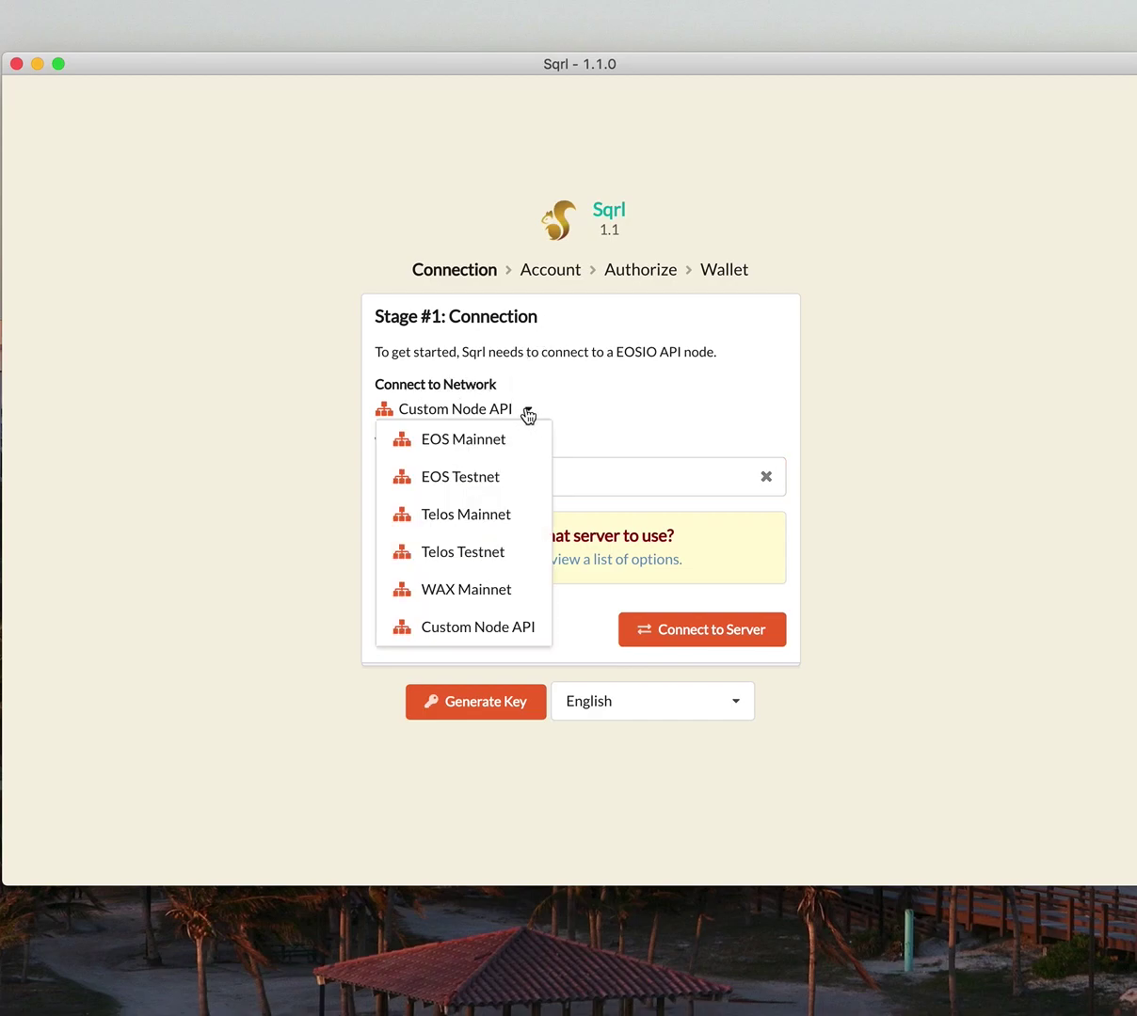
left_click(502, 520)
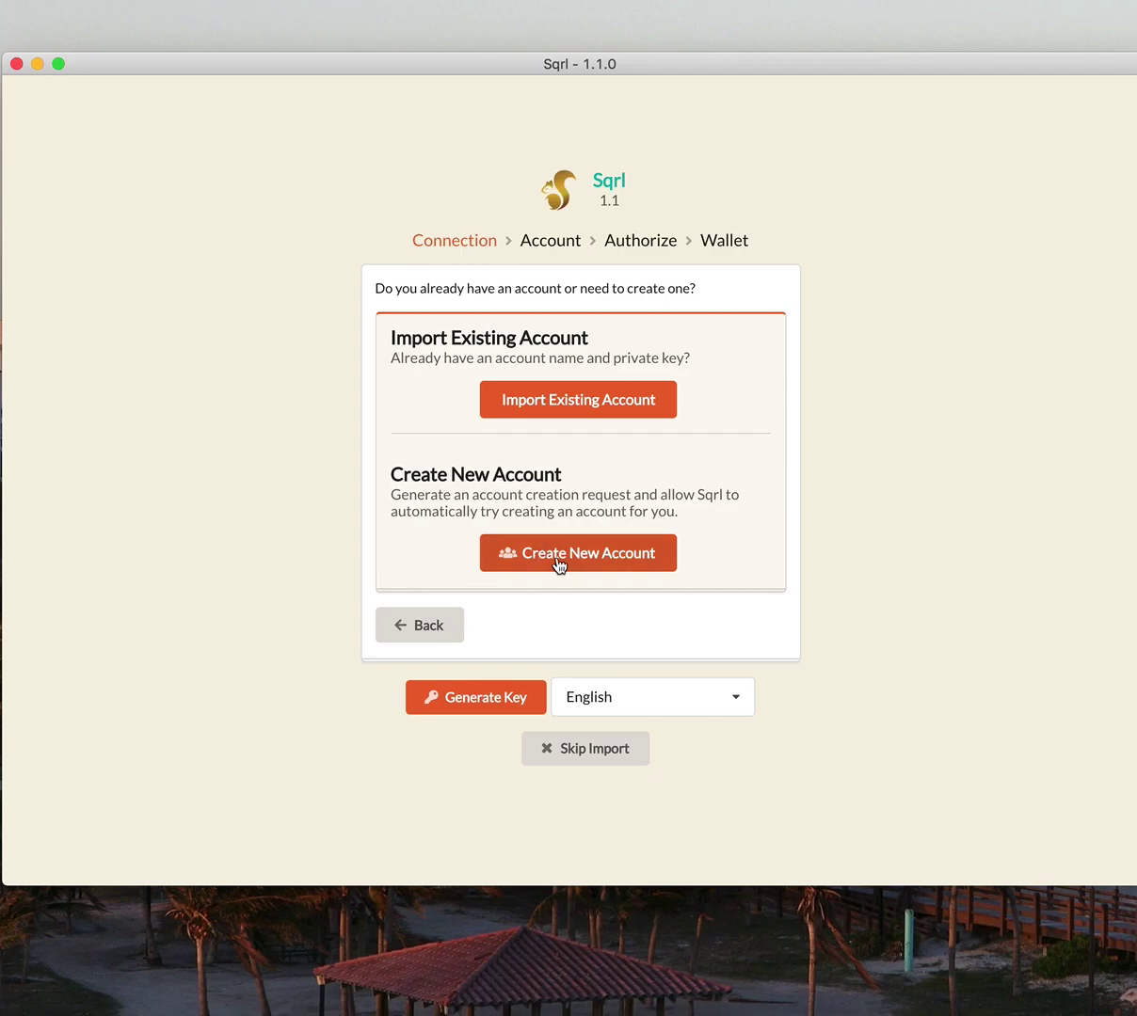
- Request a new account named 'sqrlwallet11' with freshly generated owner and active public keys
left_click(613, 559)
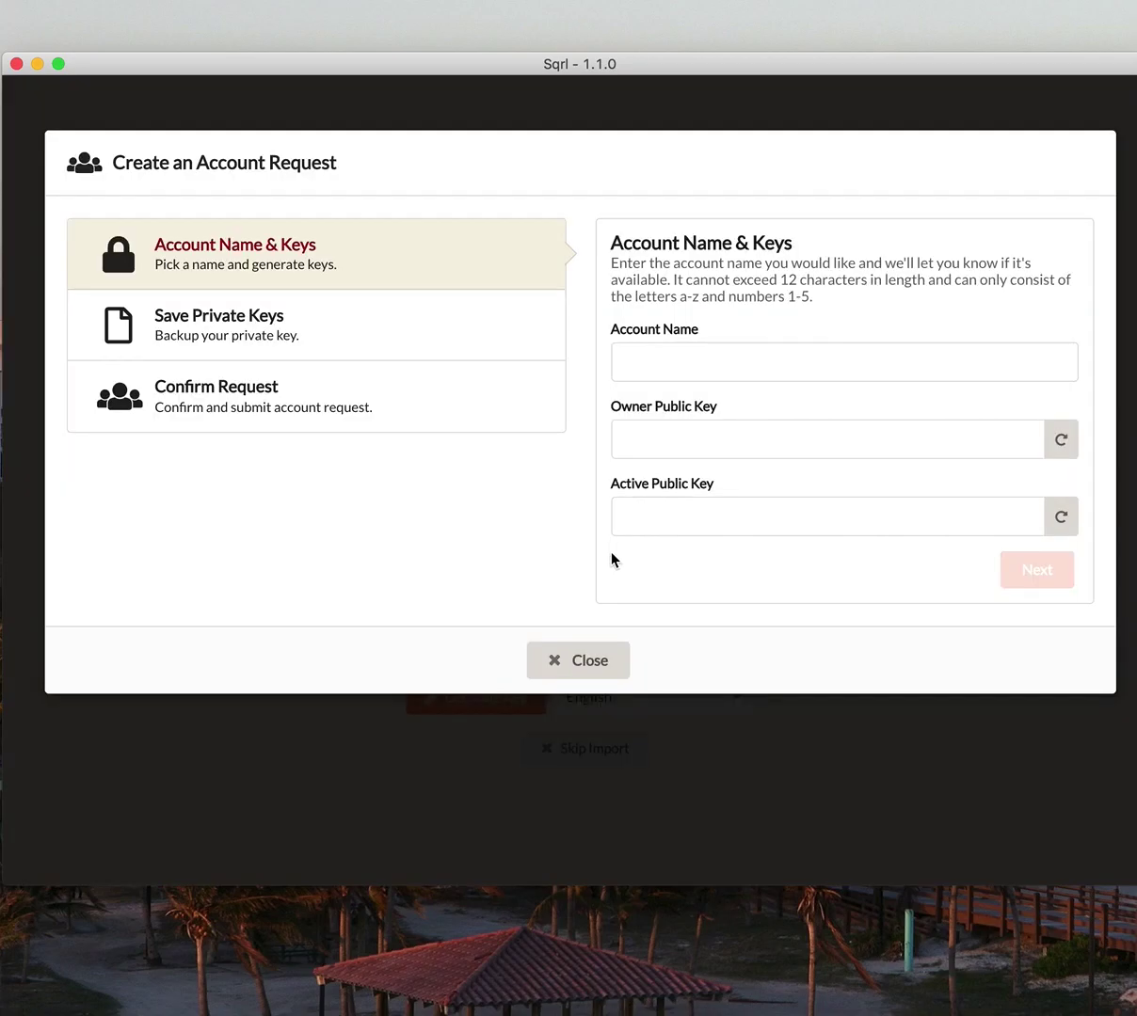
left_click(635, 359)
type("sqrl")
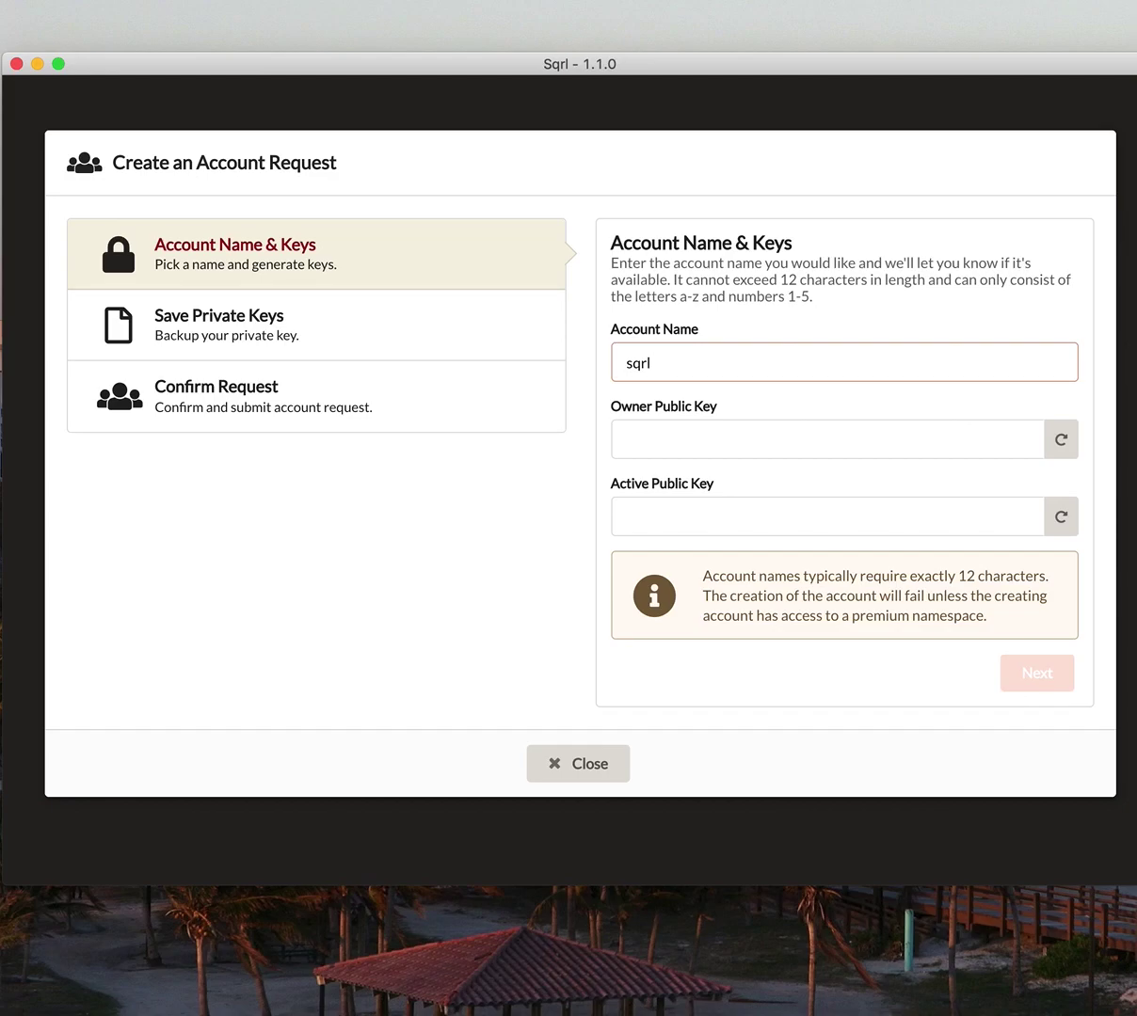
type("wallet11")
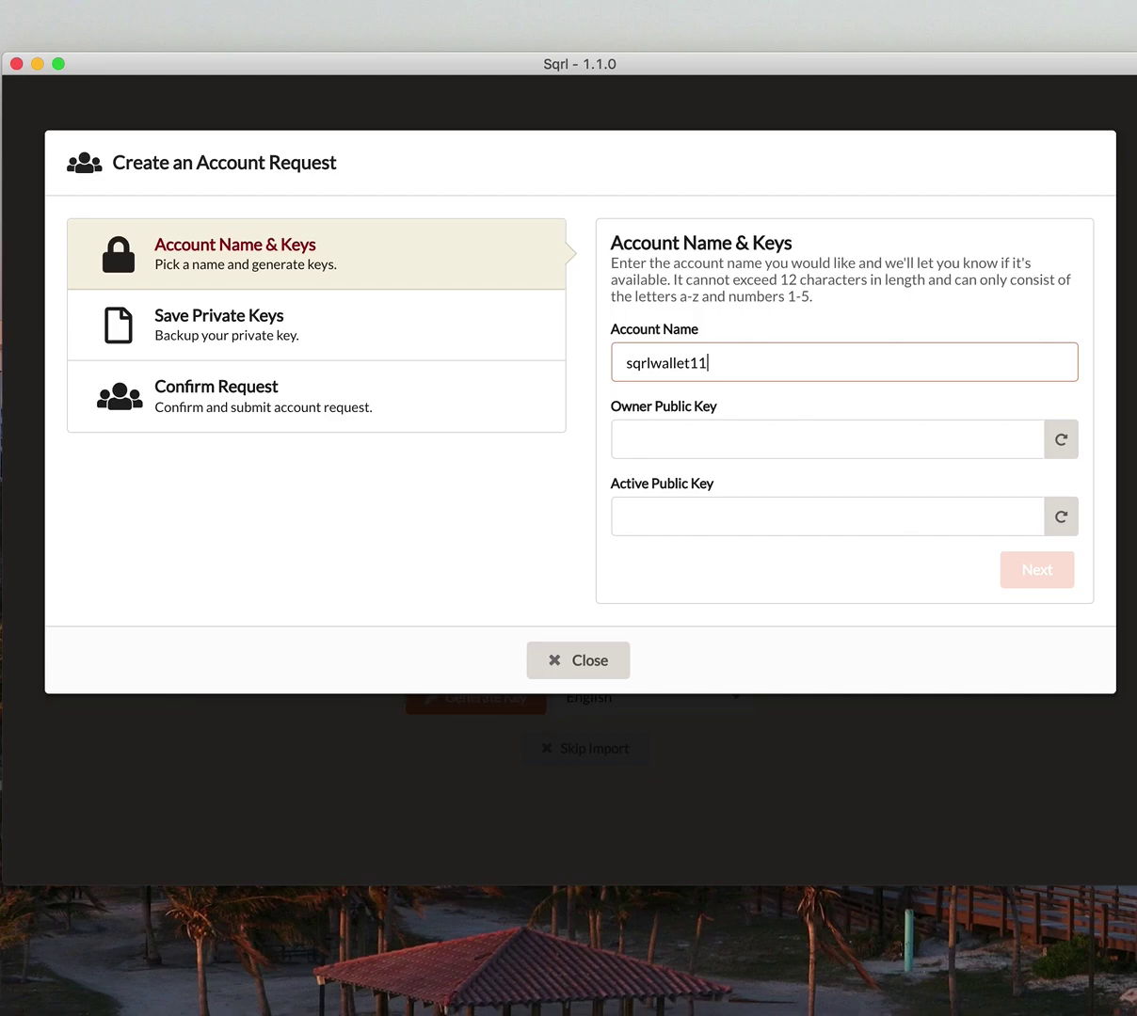
left_click(1062, 442)
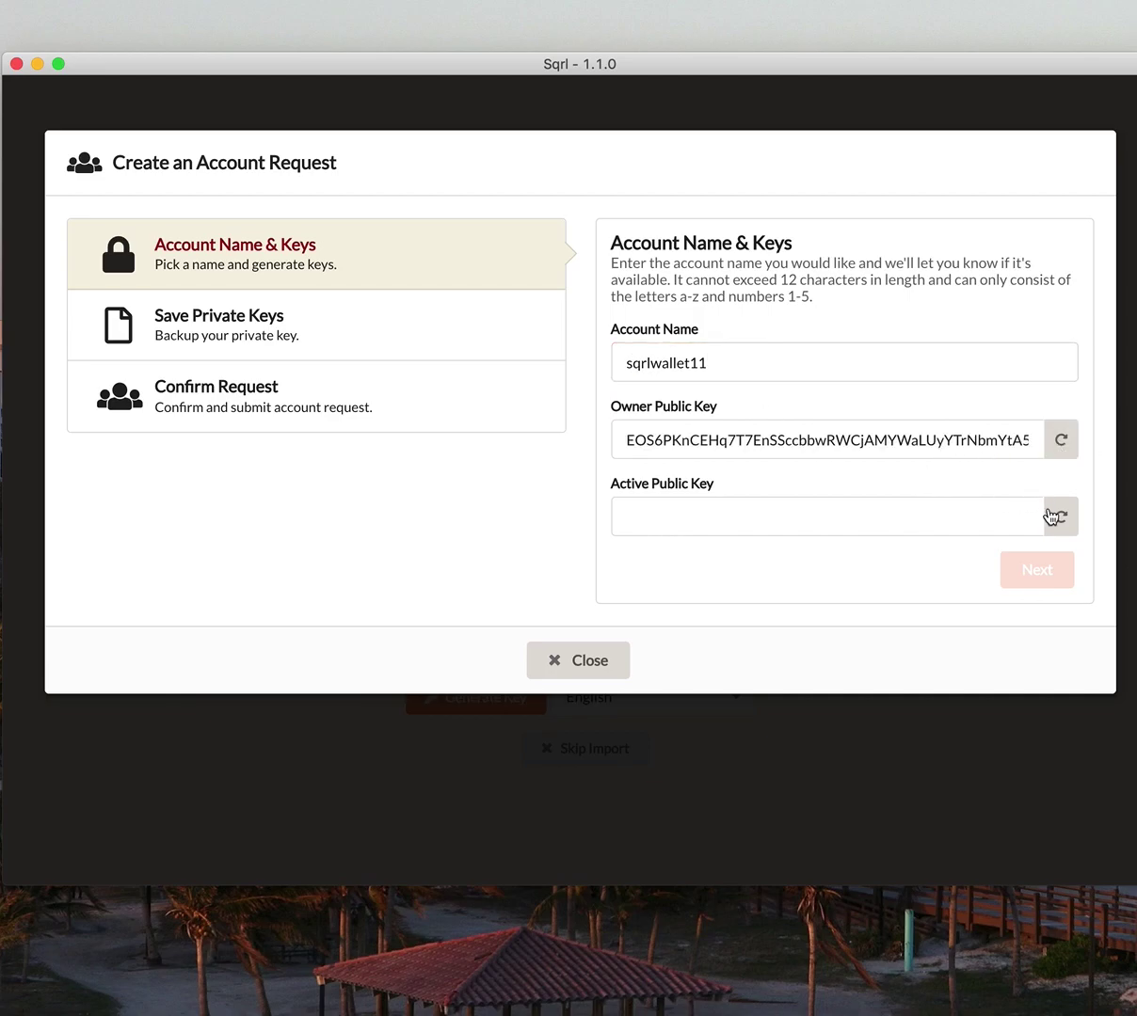
left_click(1062, 520)
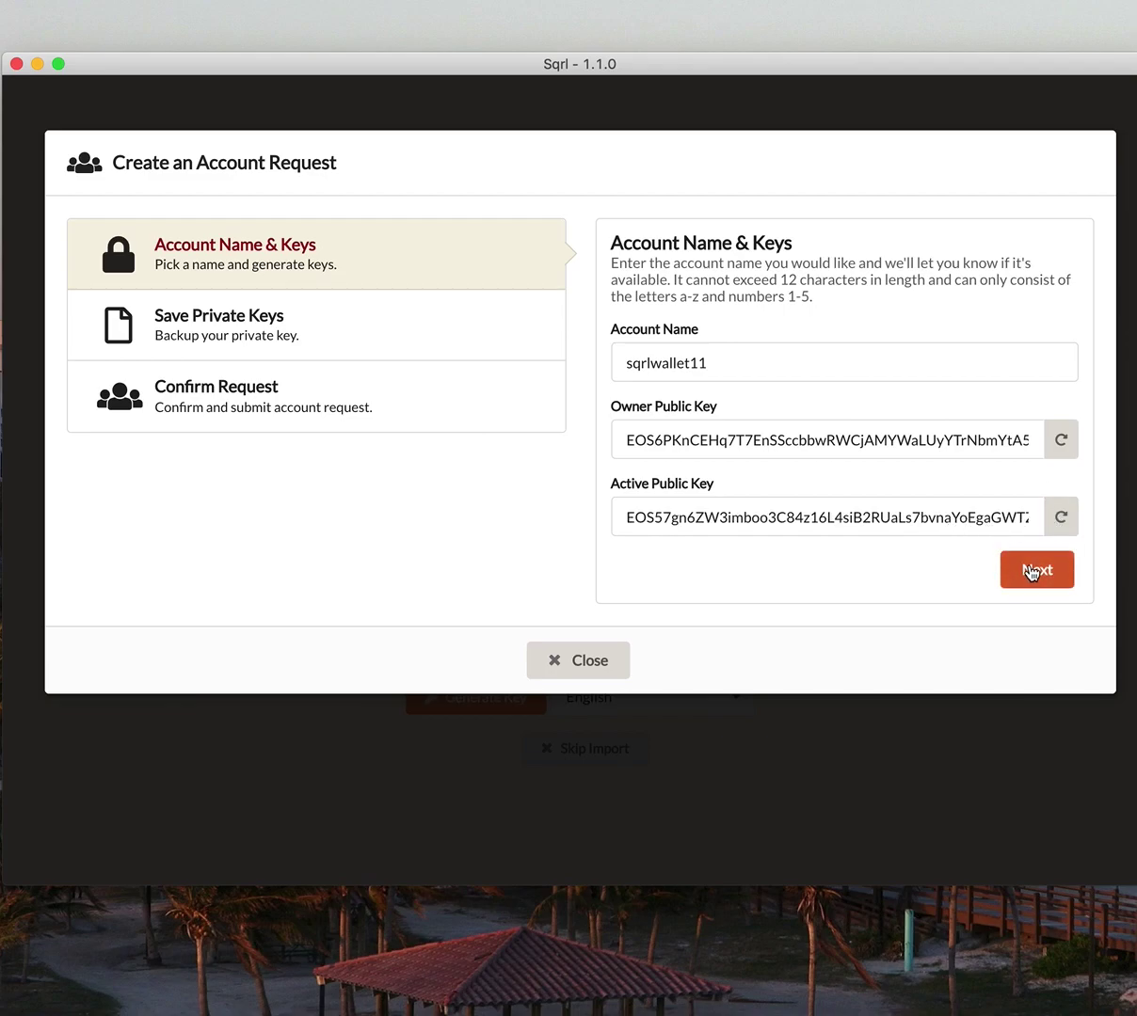
left_click(1032, 572)
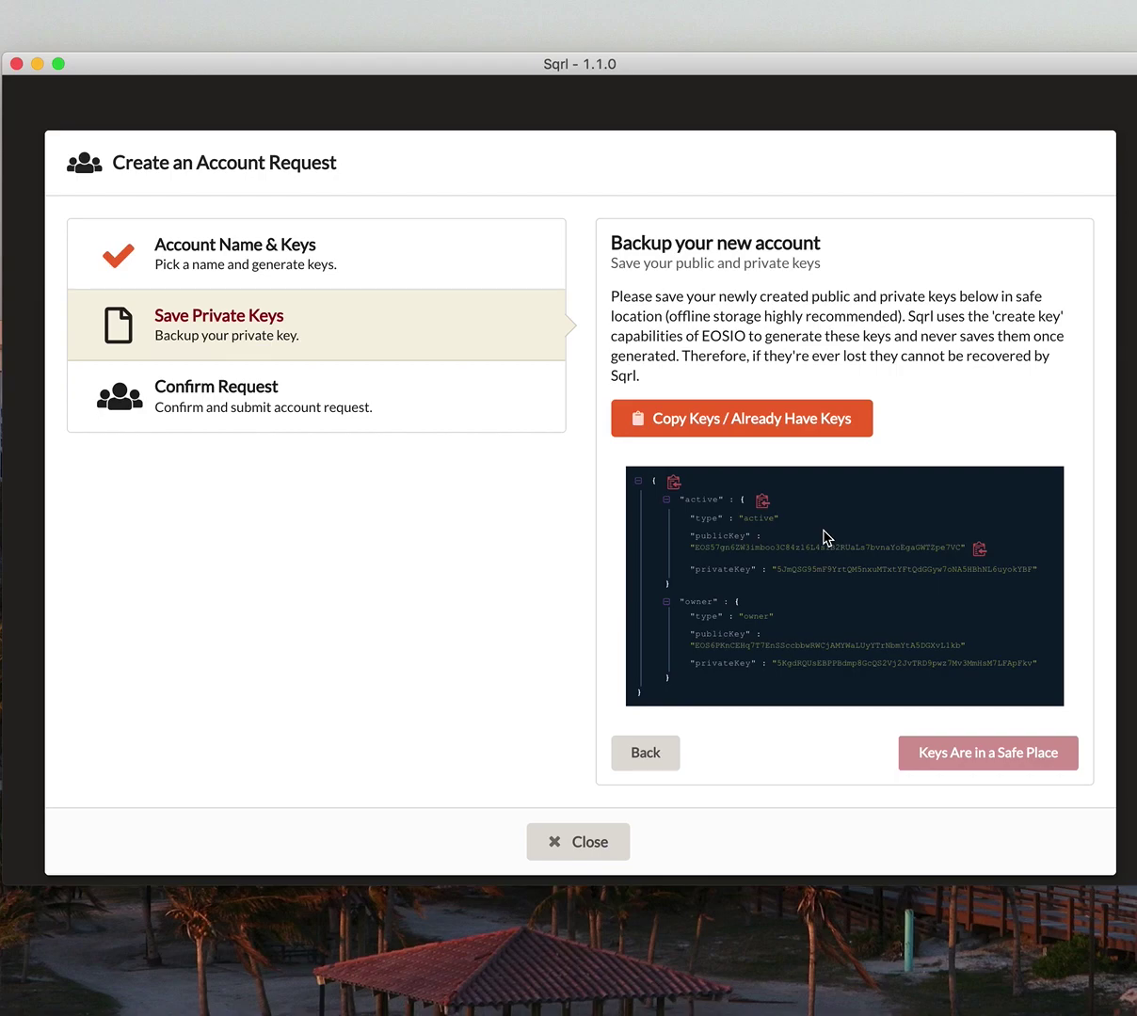
- Copy the new account's public and private key JSON to the clipboard
left_click(773, 419)
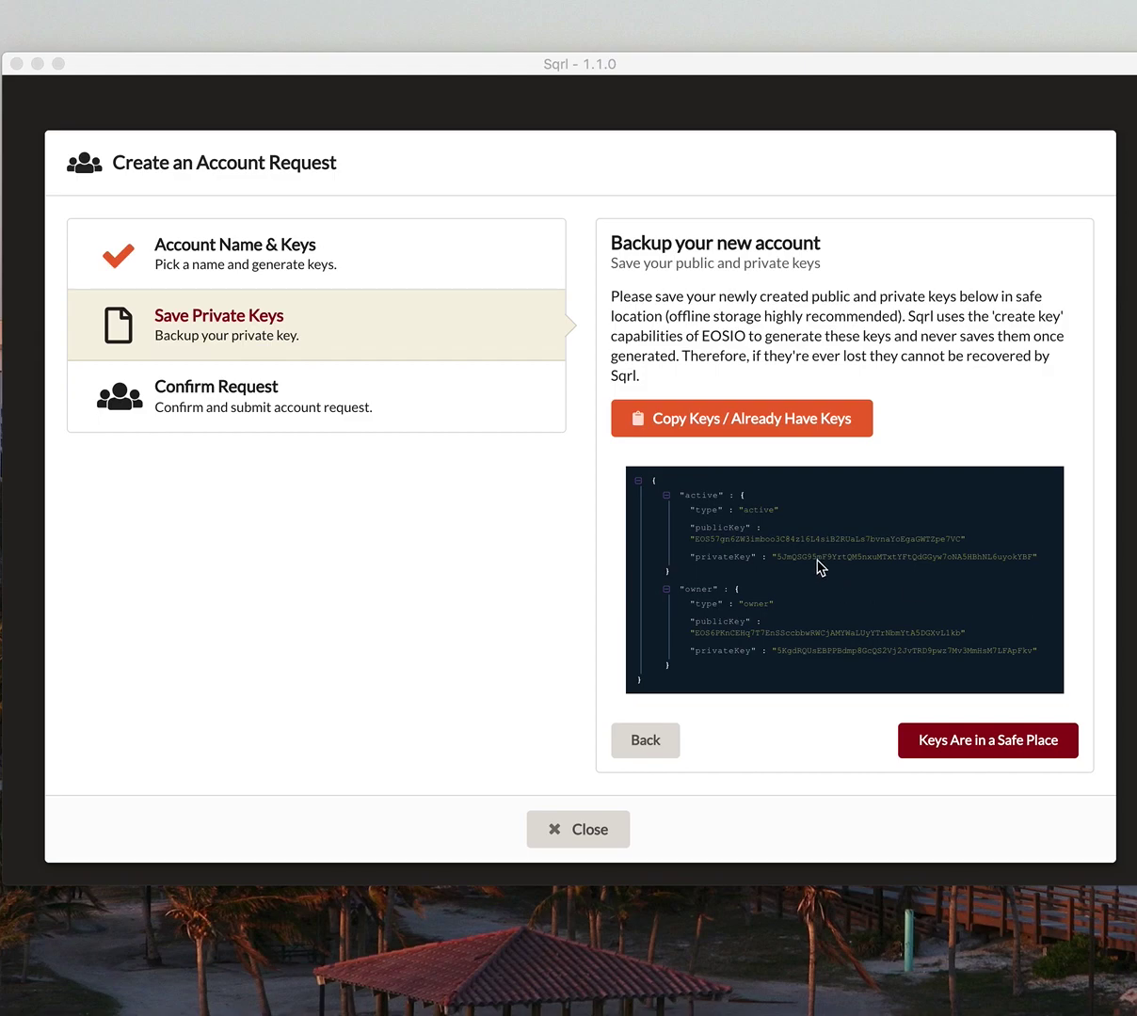
- Confirm the keys are stored safely and create the sqrlwallet11 account on the network
left_click(999, 751)
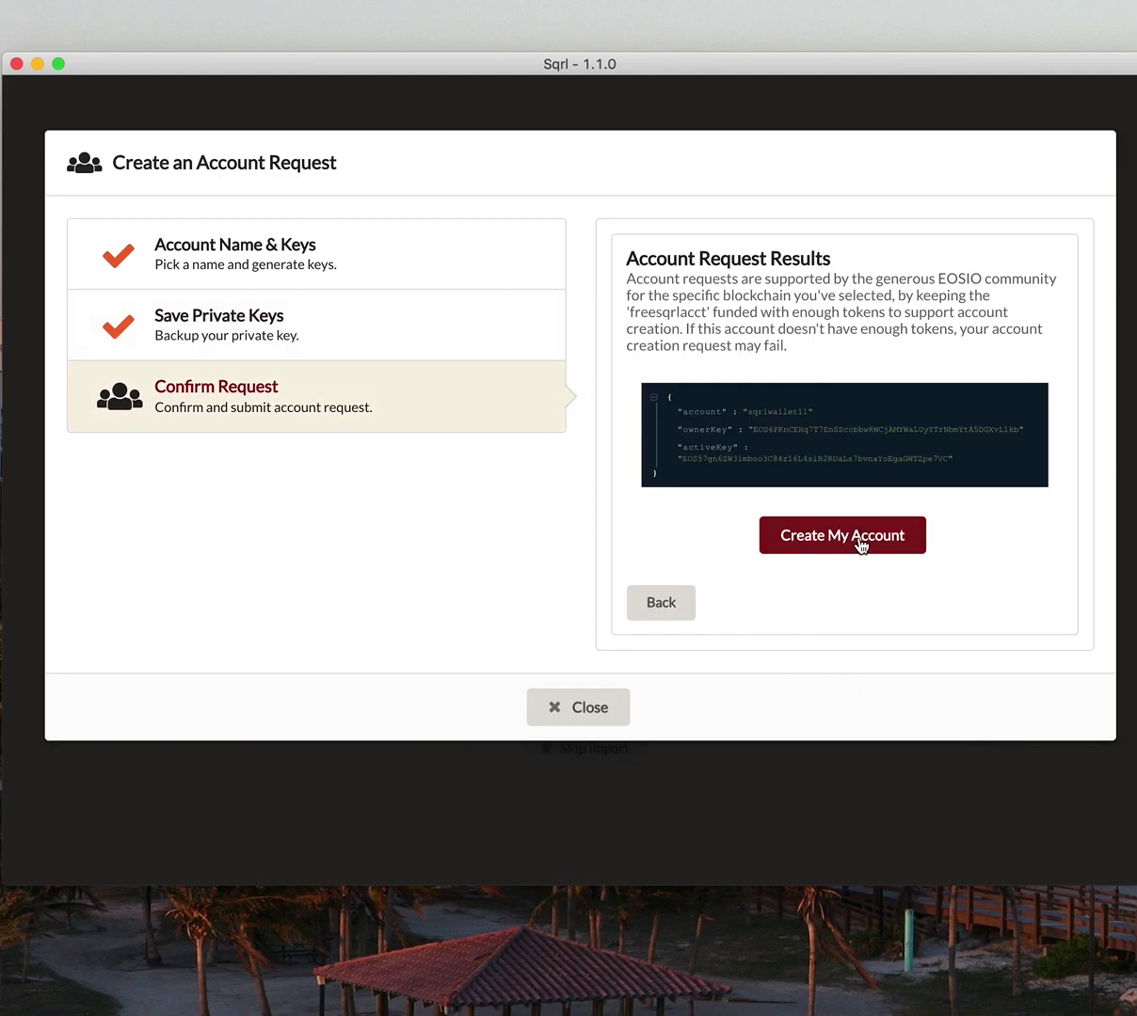
left_click(811, 529)
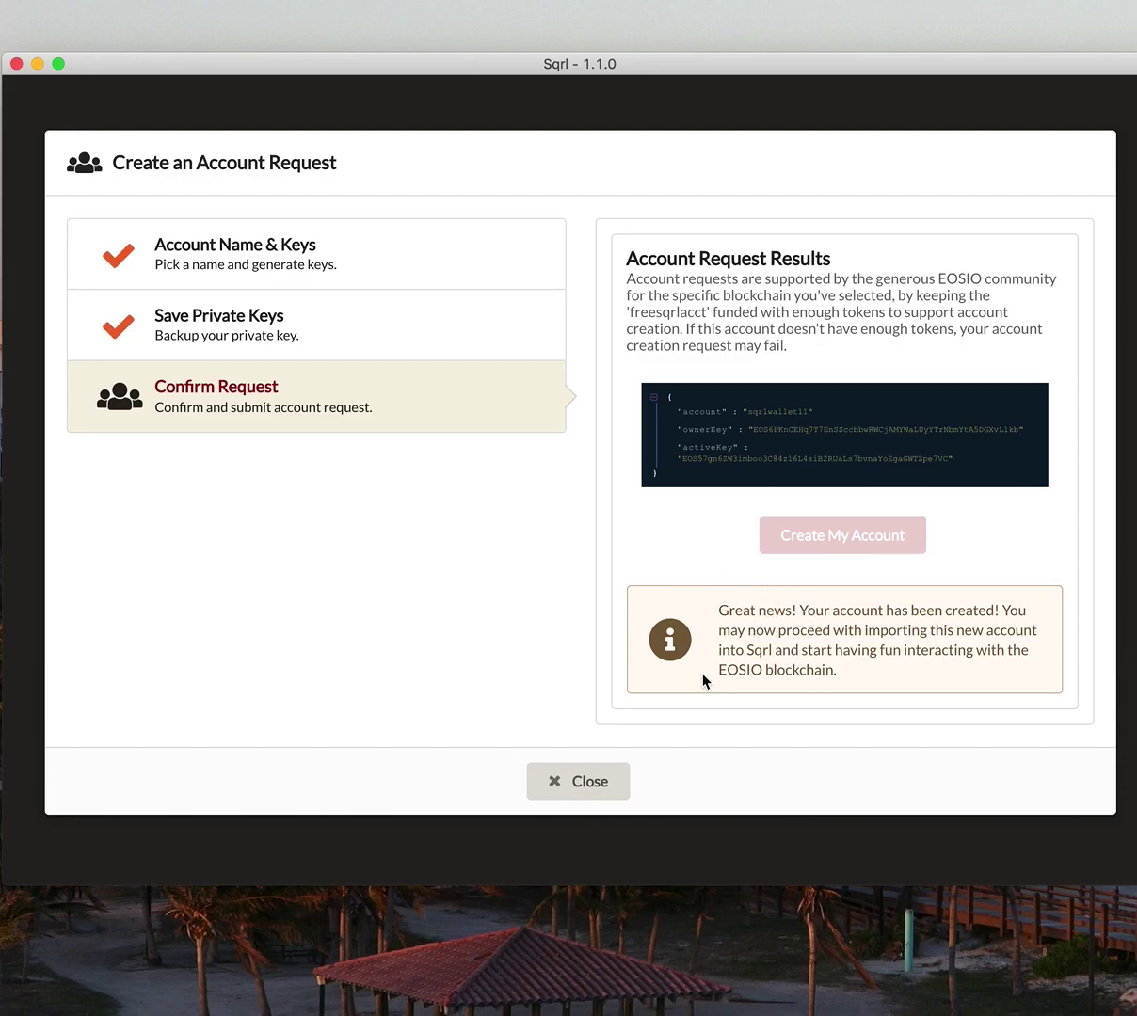
left_click(600, 780)
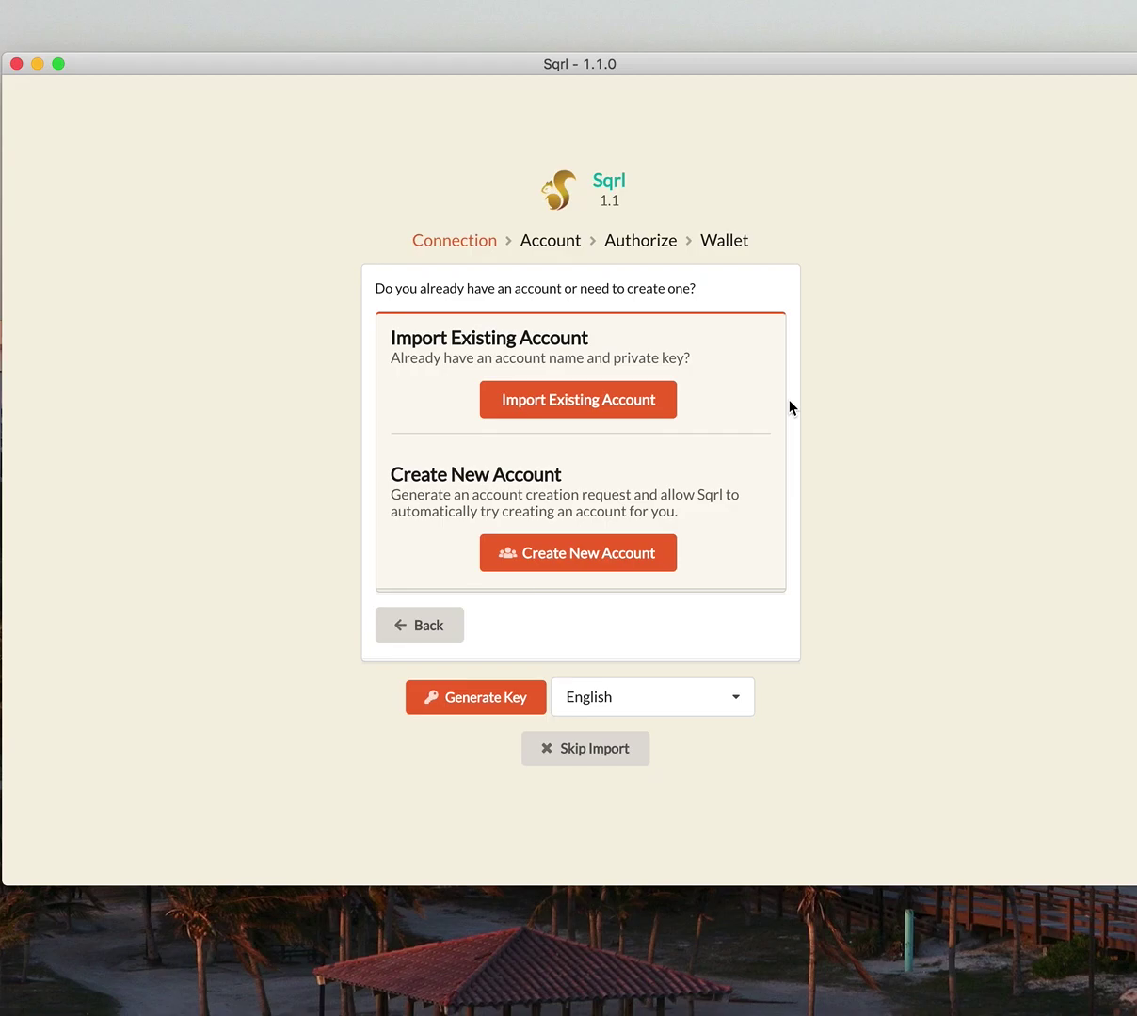
- Import the existing account sqrlwallet11 and look it up on the network
left_click(587, 404)
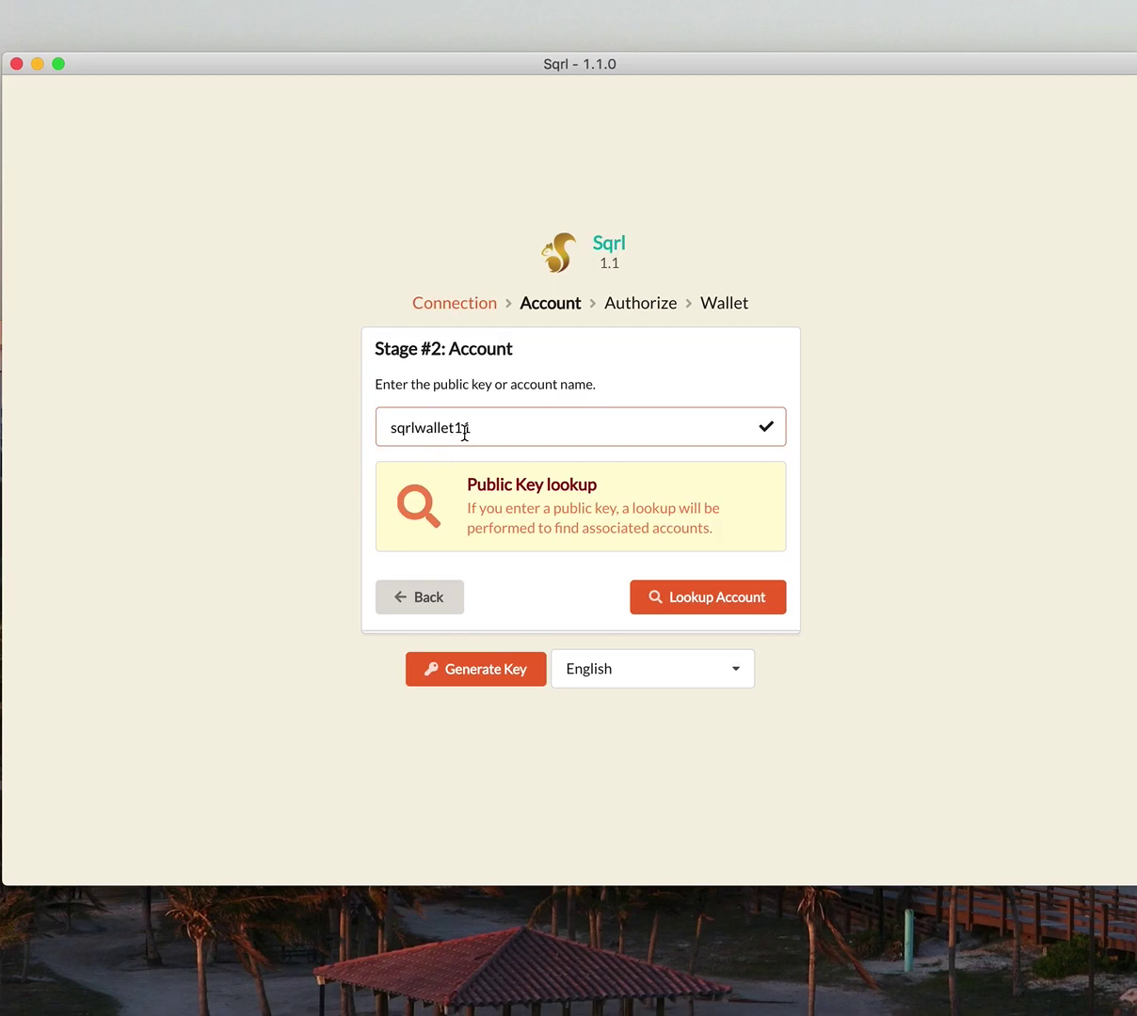
left_click_drag(489, 429, 371, 429)
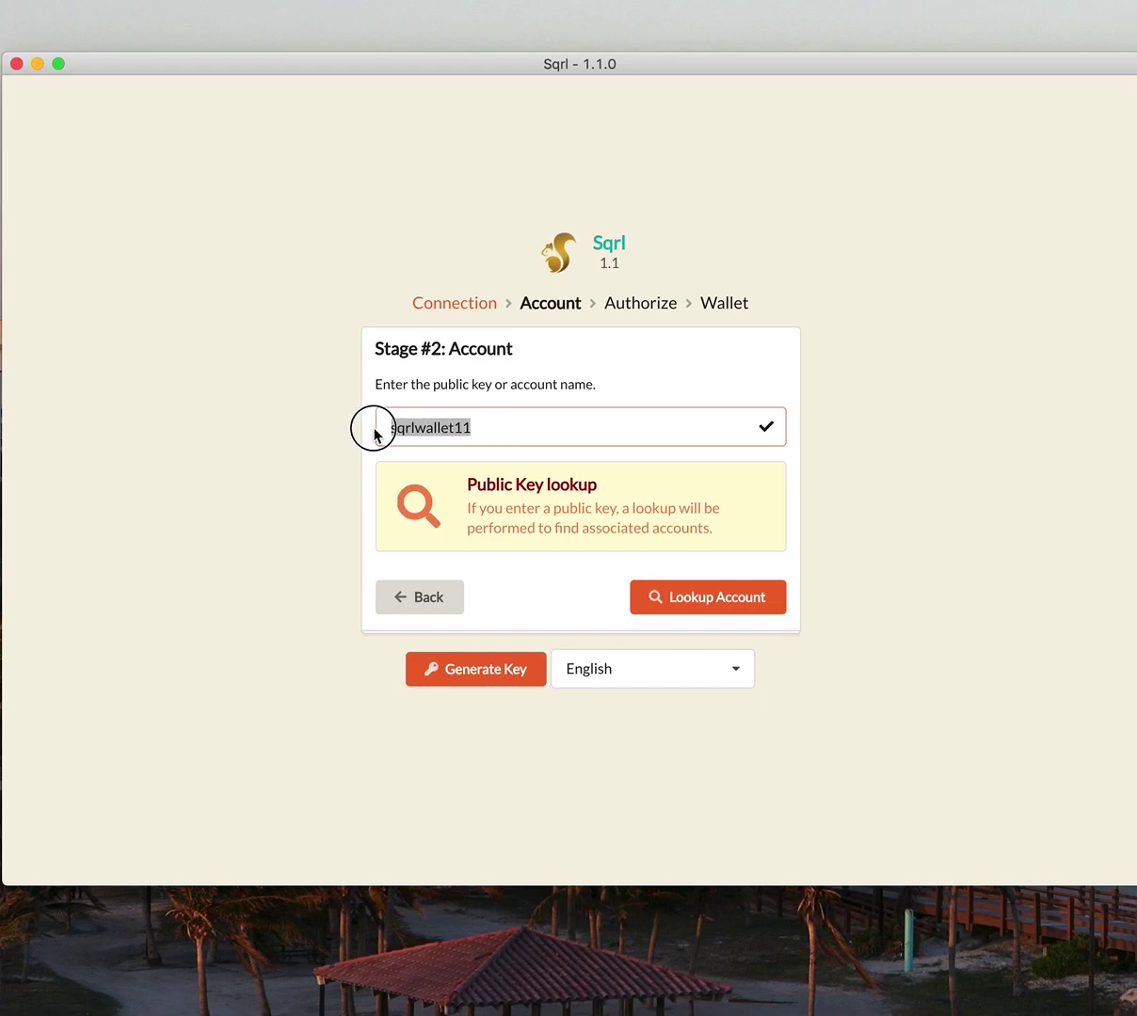
left_click(716, 599)
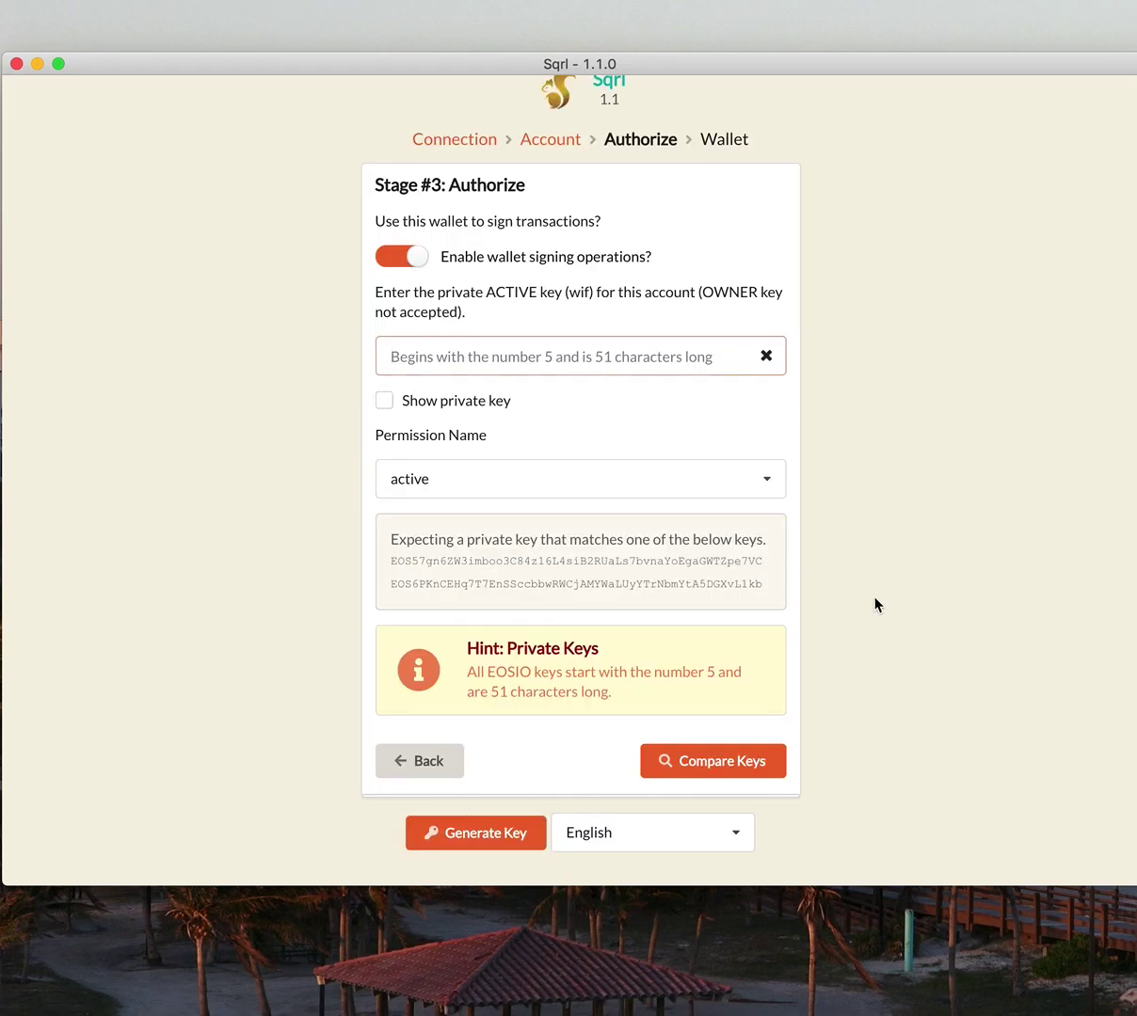
- Paste the account's private active key from another window and verify it matches the account
key("super+Tab")
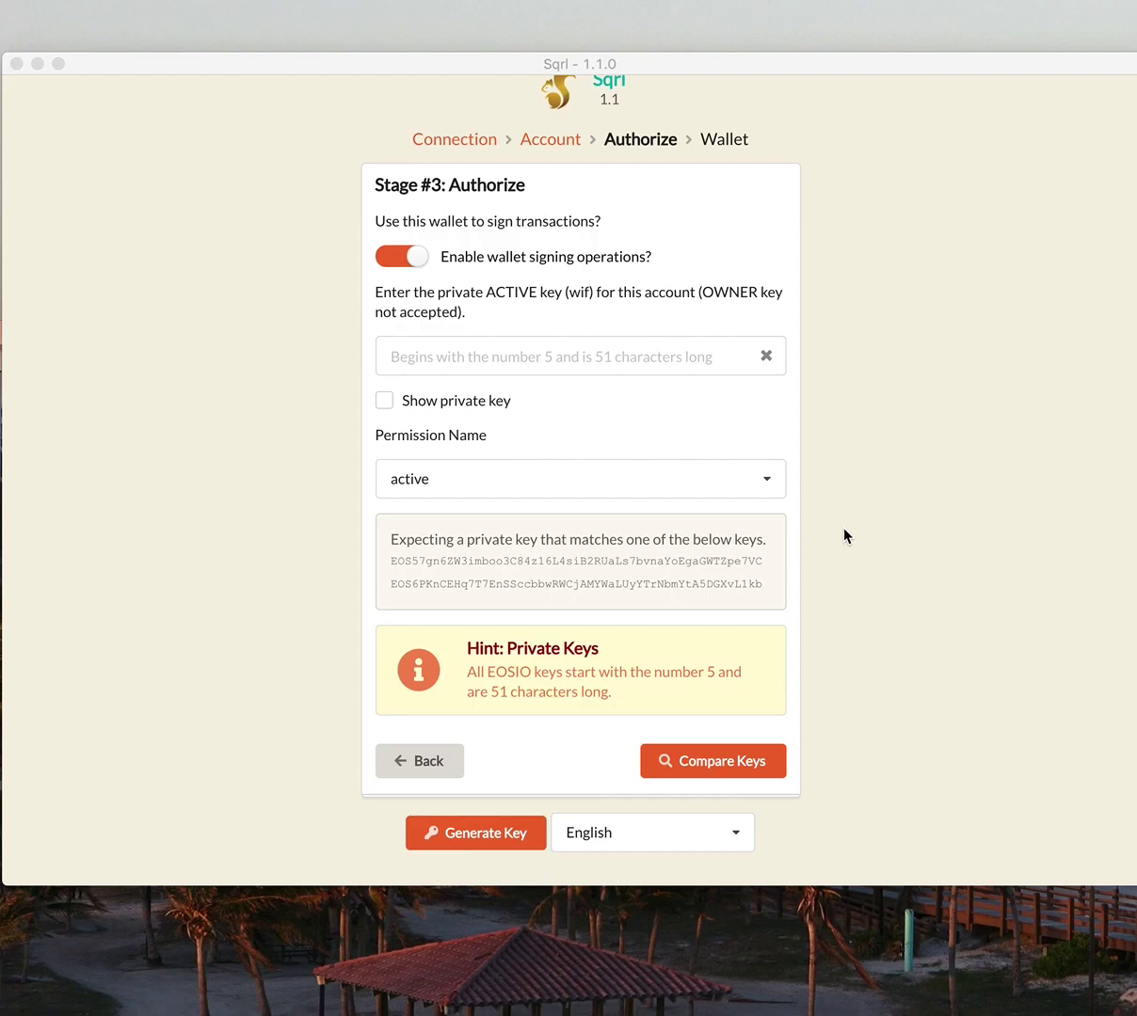
left_click(534, 357)
key("super+v")
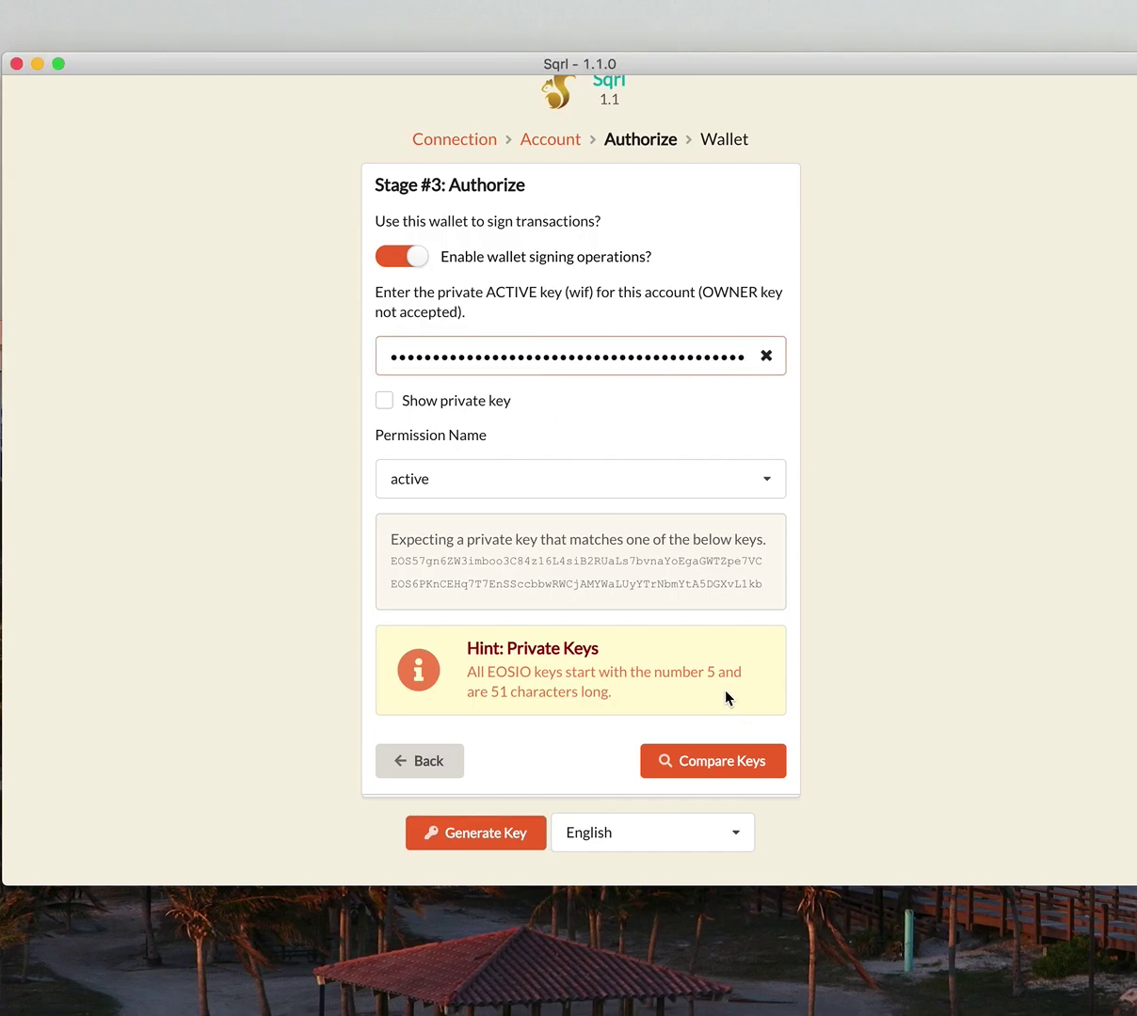
left_click(711, 760)
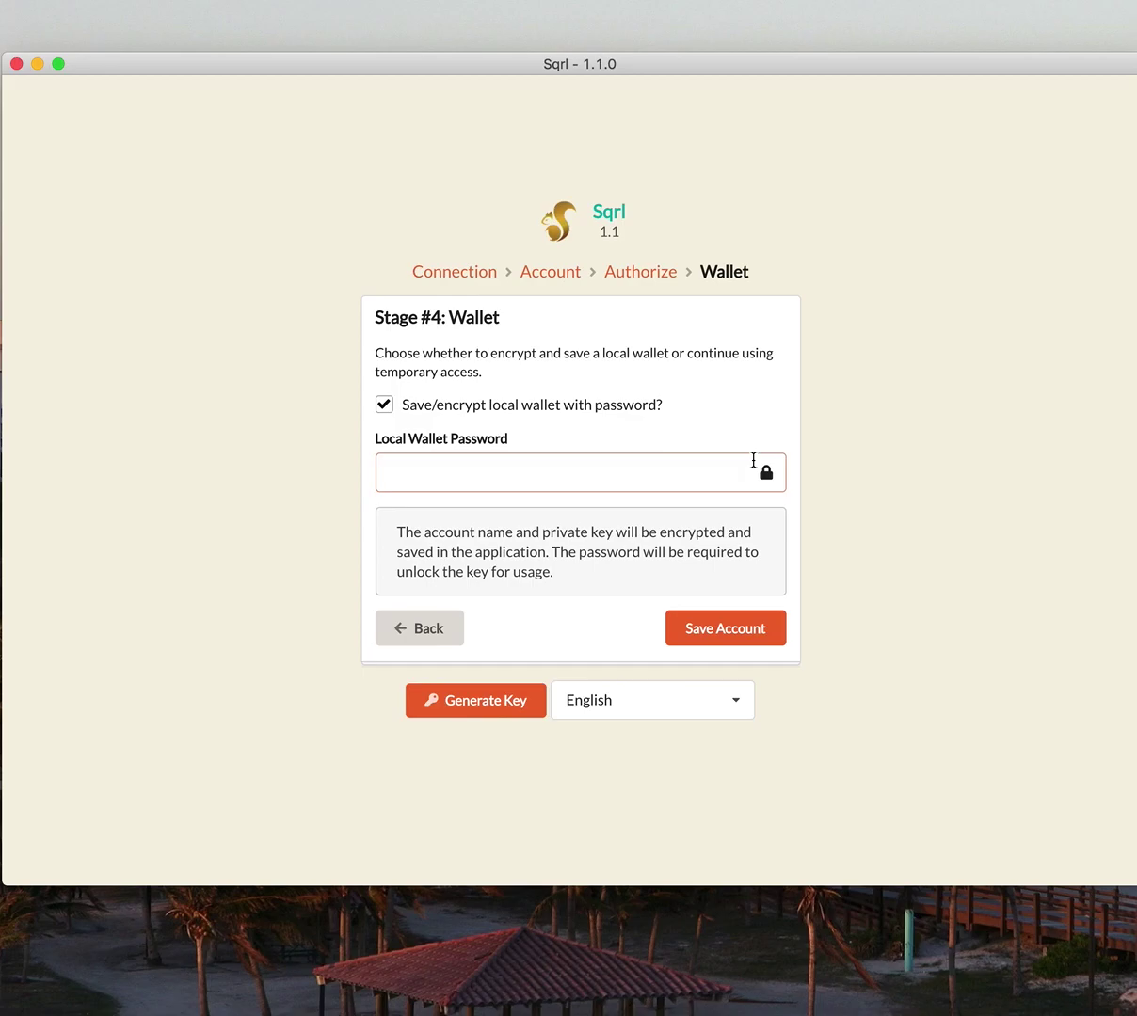
- Save the wallet locally under a confirmed password and accept the Telos network operating agreement
type("****")
left_click(737, 628)
type("****")
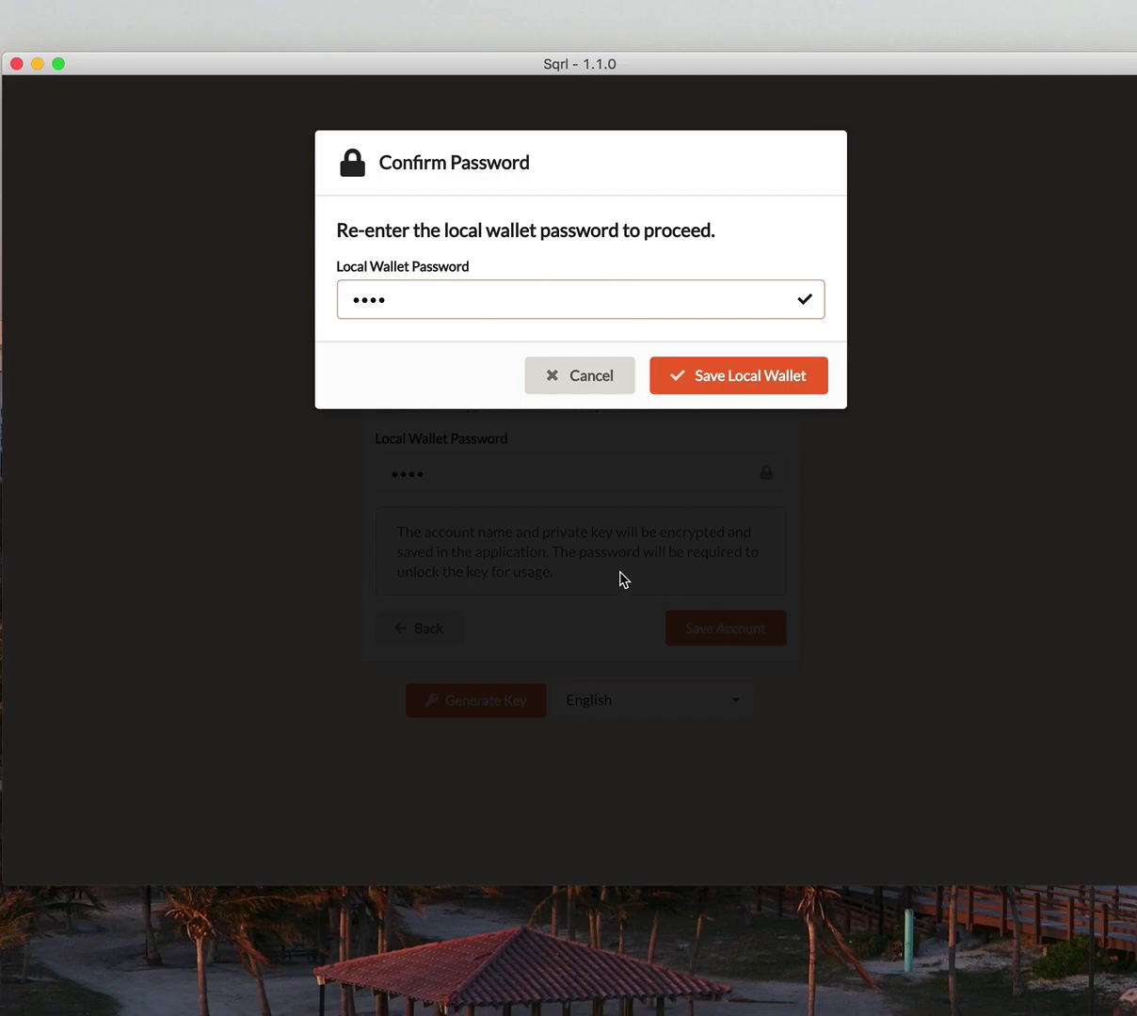
key("Return")
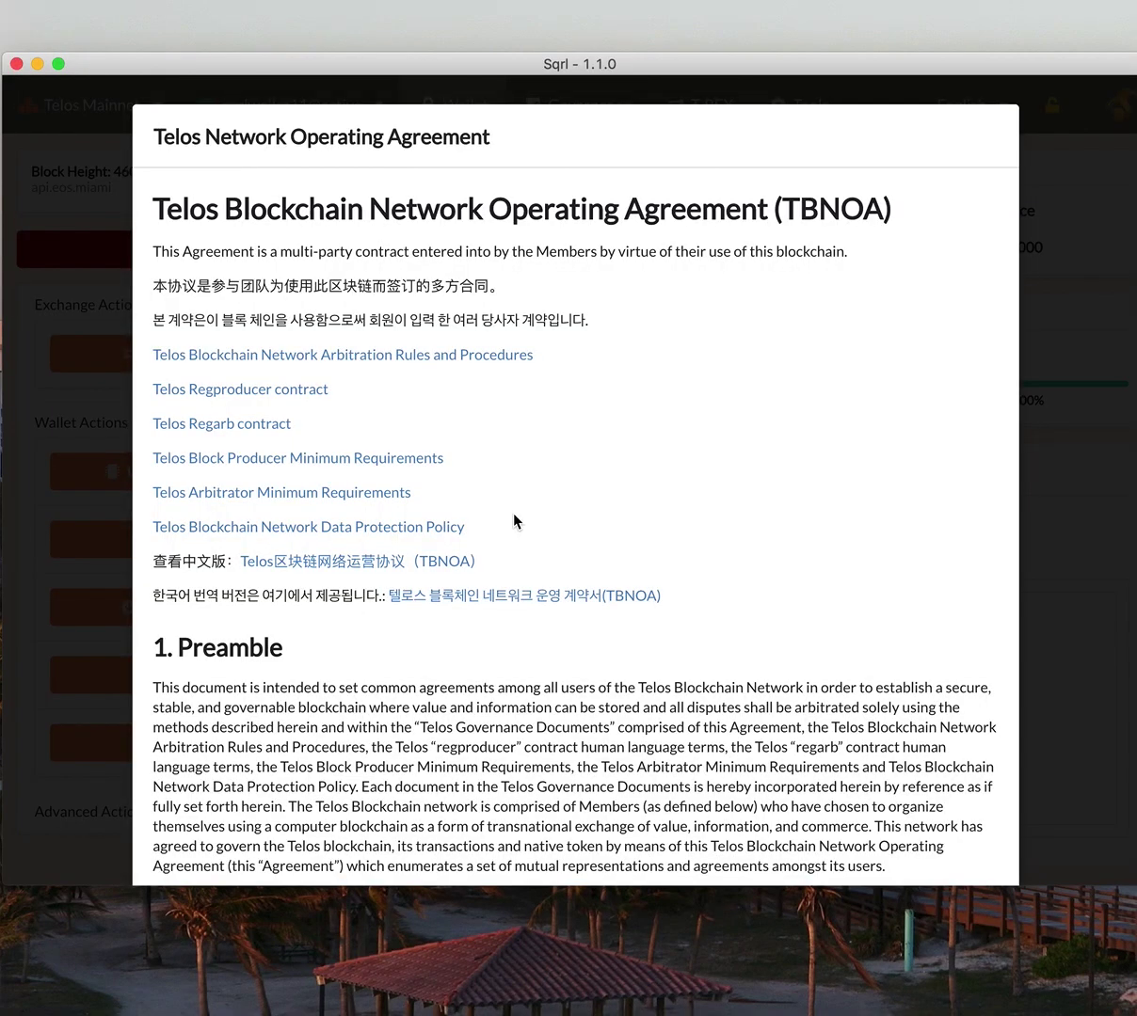
scroll(515, 522, "down", 20)
left_click(798, 826)
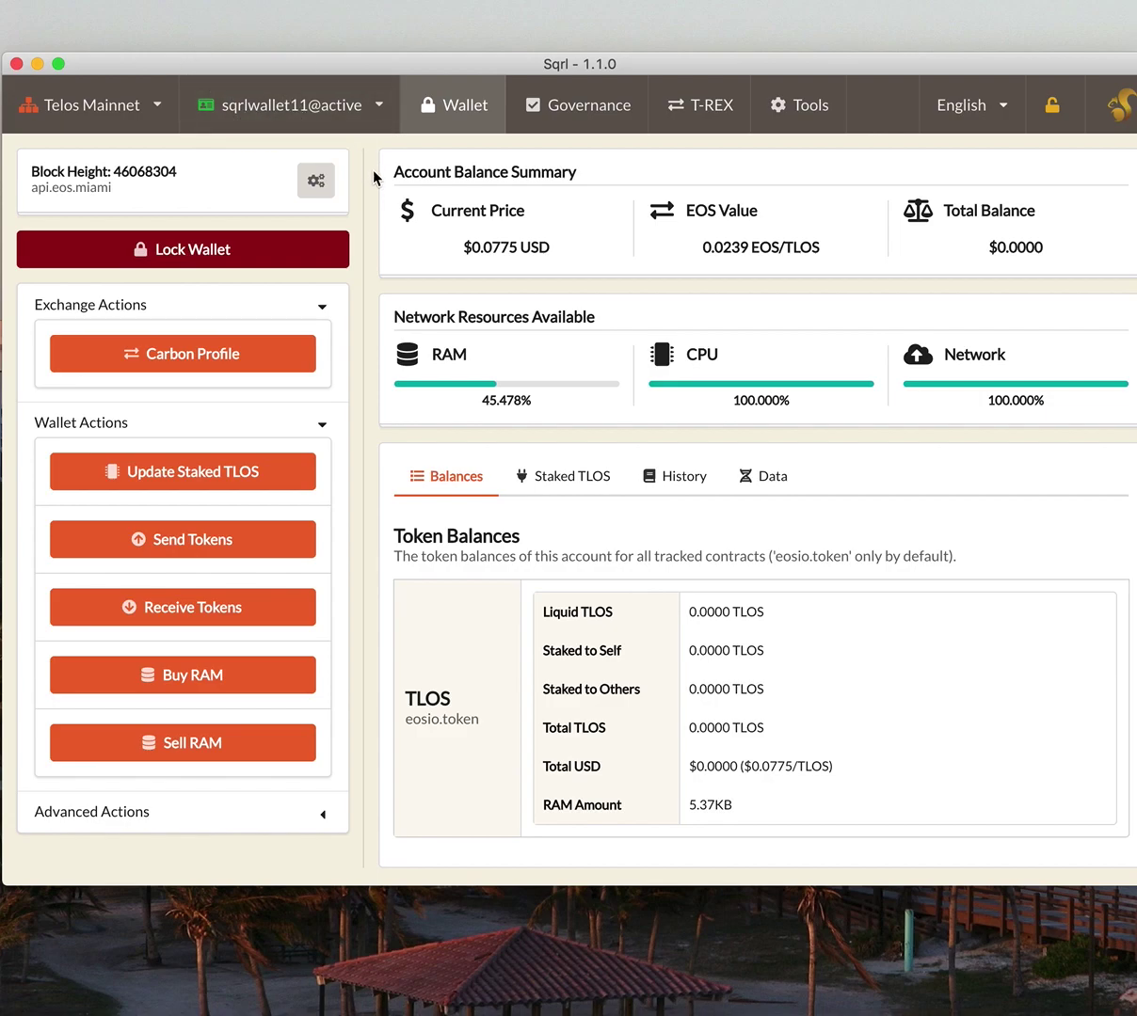
- Highlight the 0.0000 Liquid TLOS balance on the dashboard, then clear the selection
triple_click(728, 610)
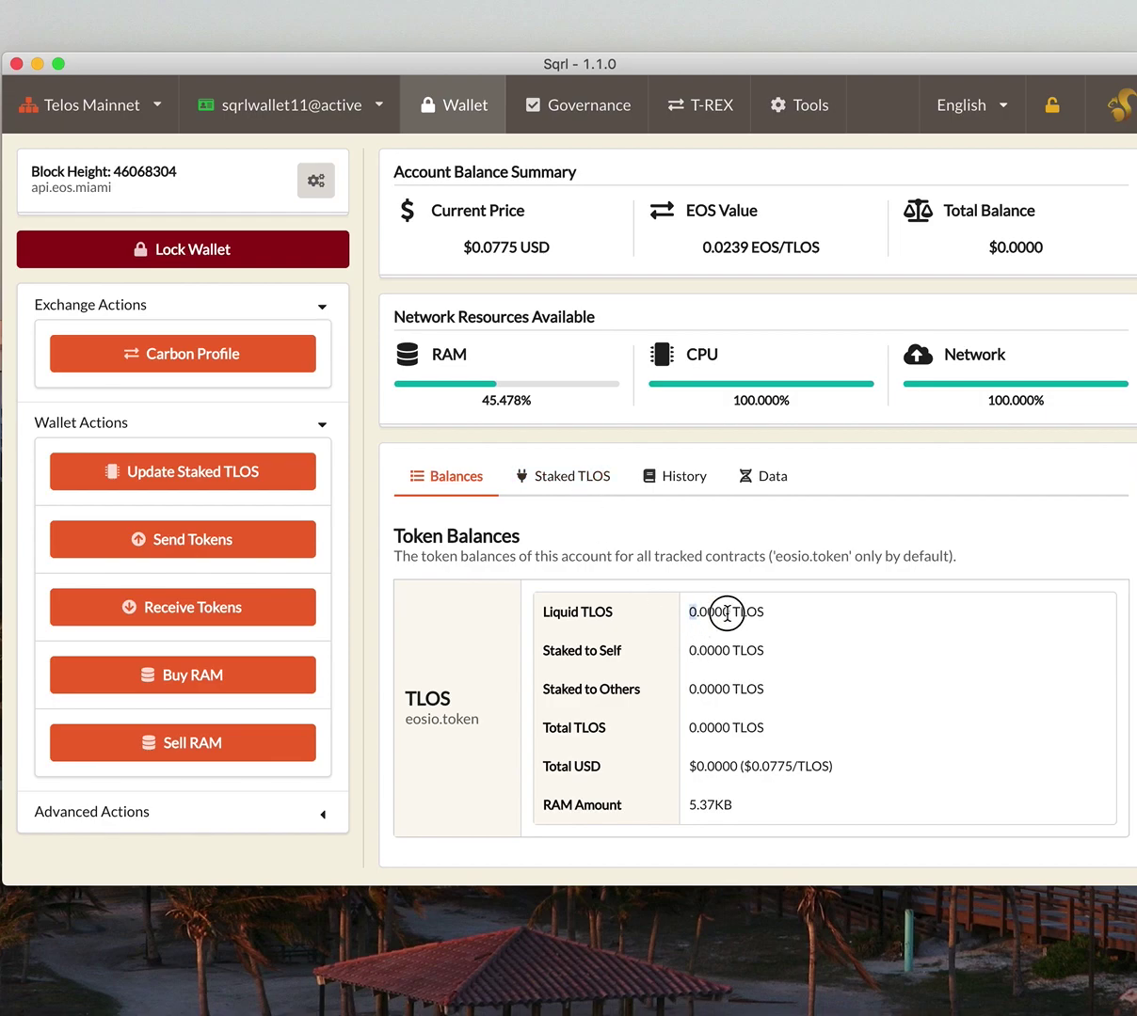
left_click(805, 620)
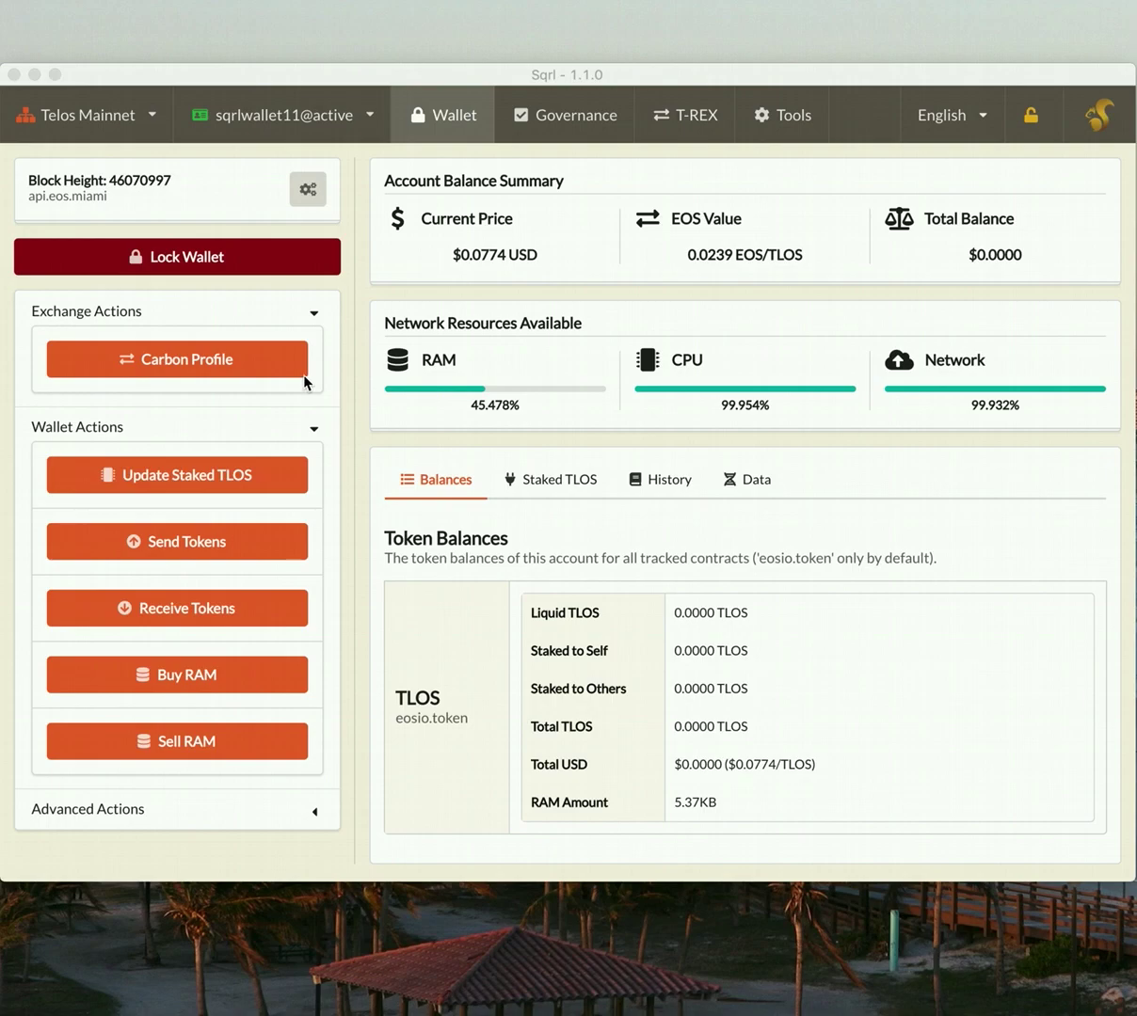
- Open Carbon.Money exchange settings, begin registration, and enter a notification e-mail address
left_click(229, 366)
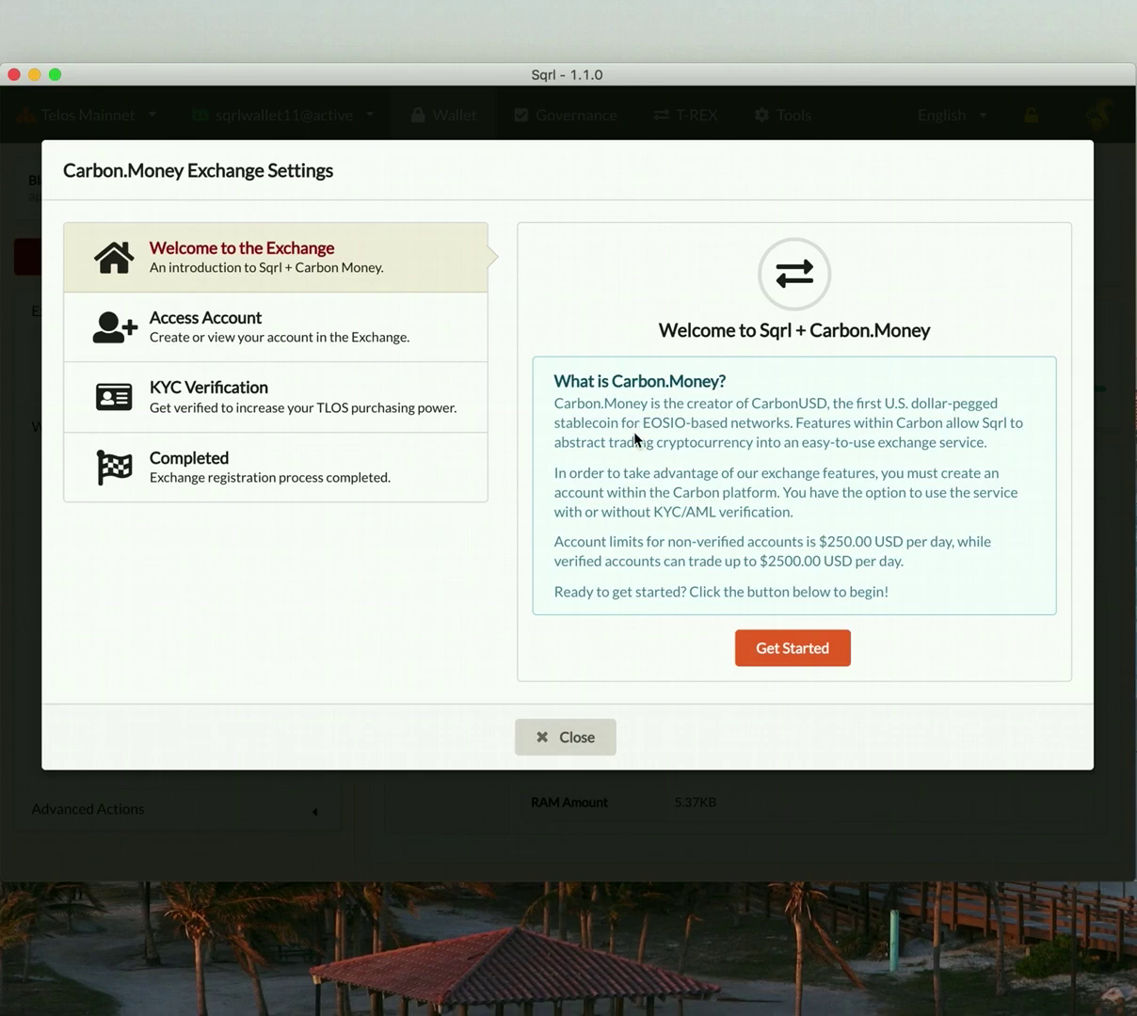
left_click(779, 651)
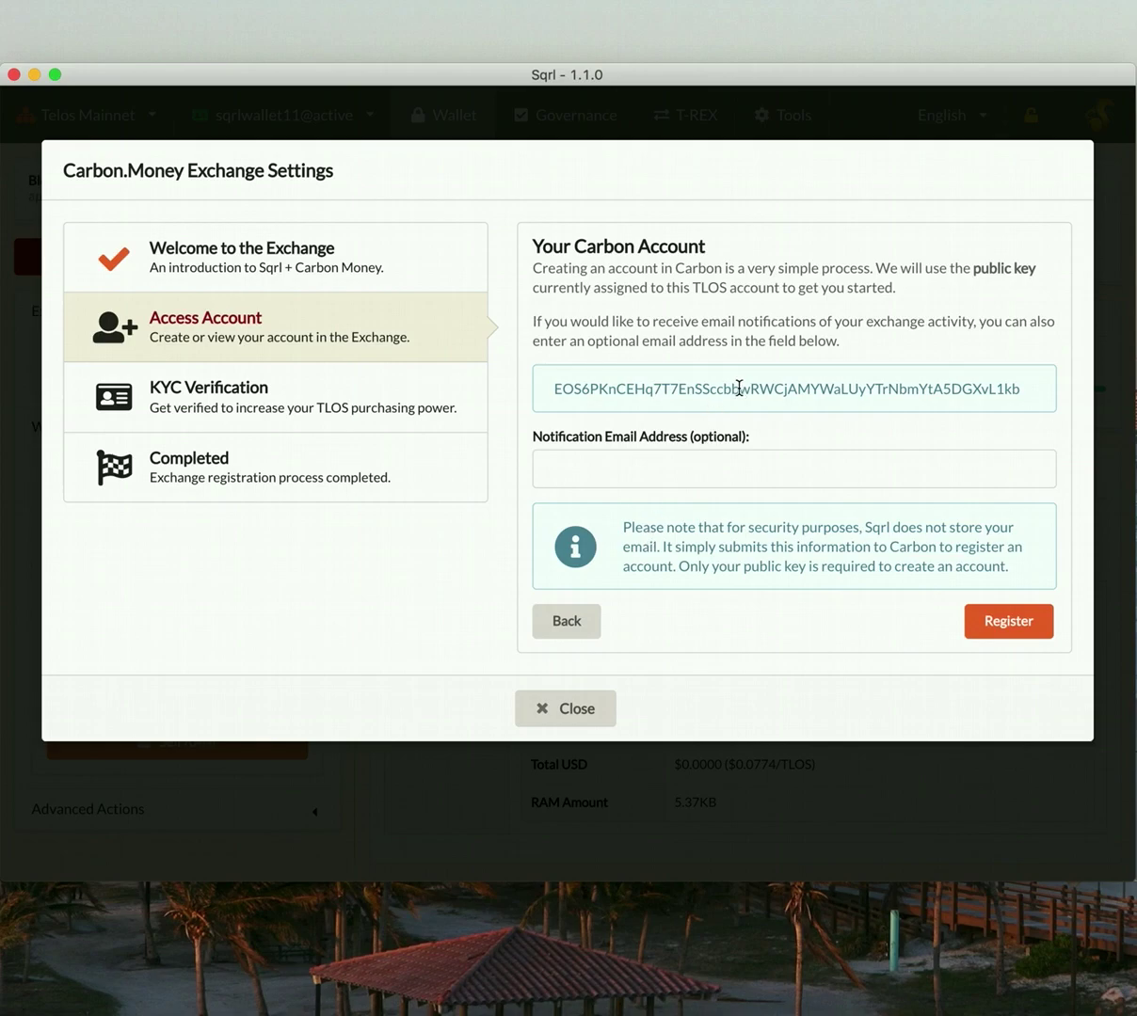
left_click(691, 468)
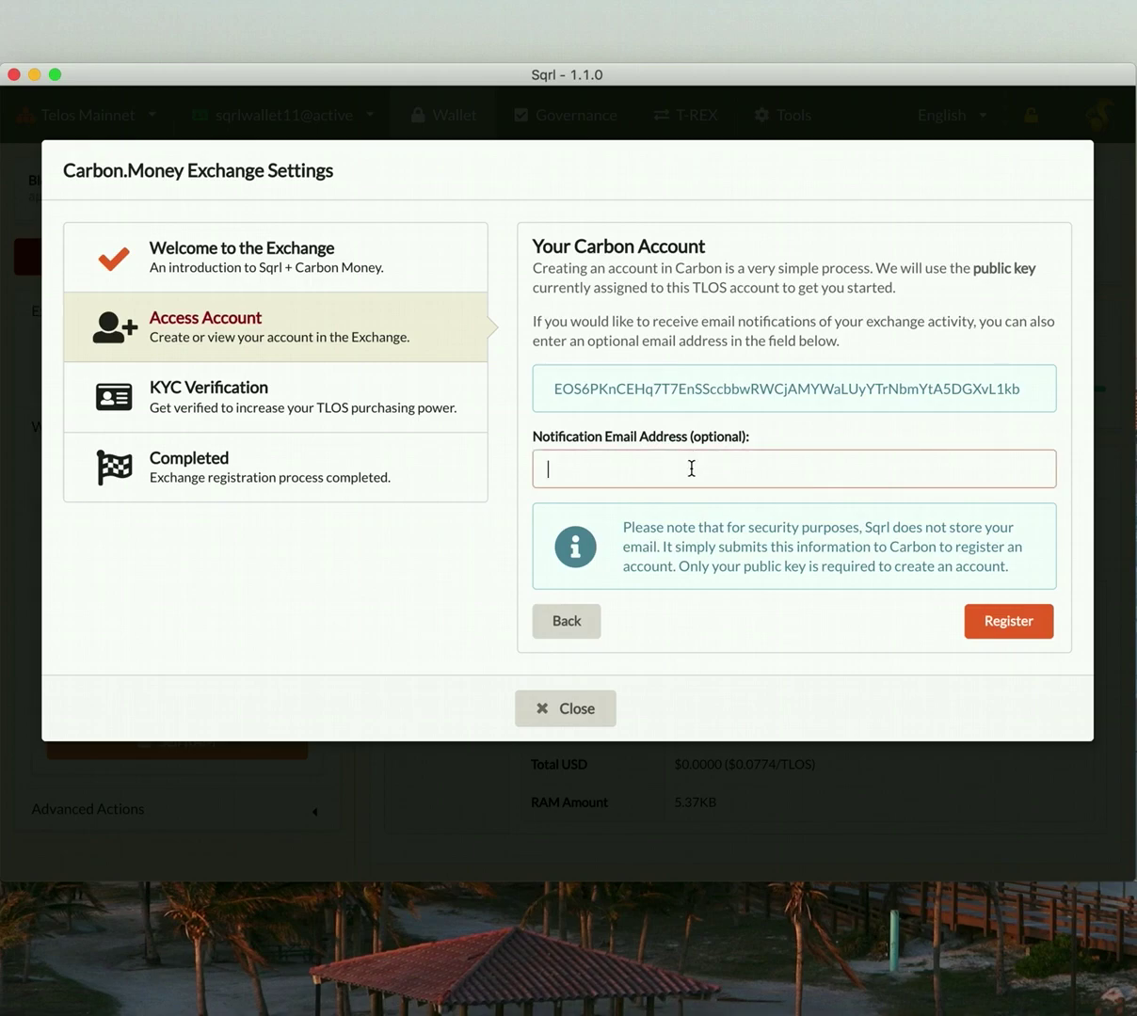
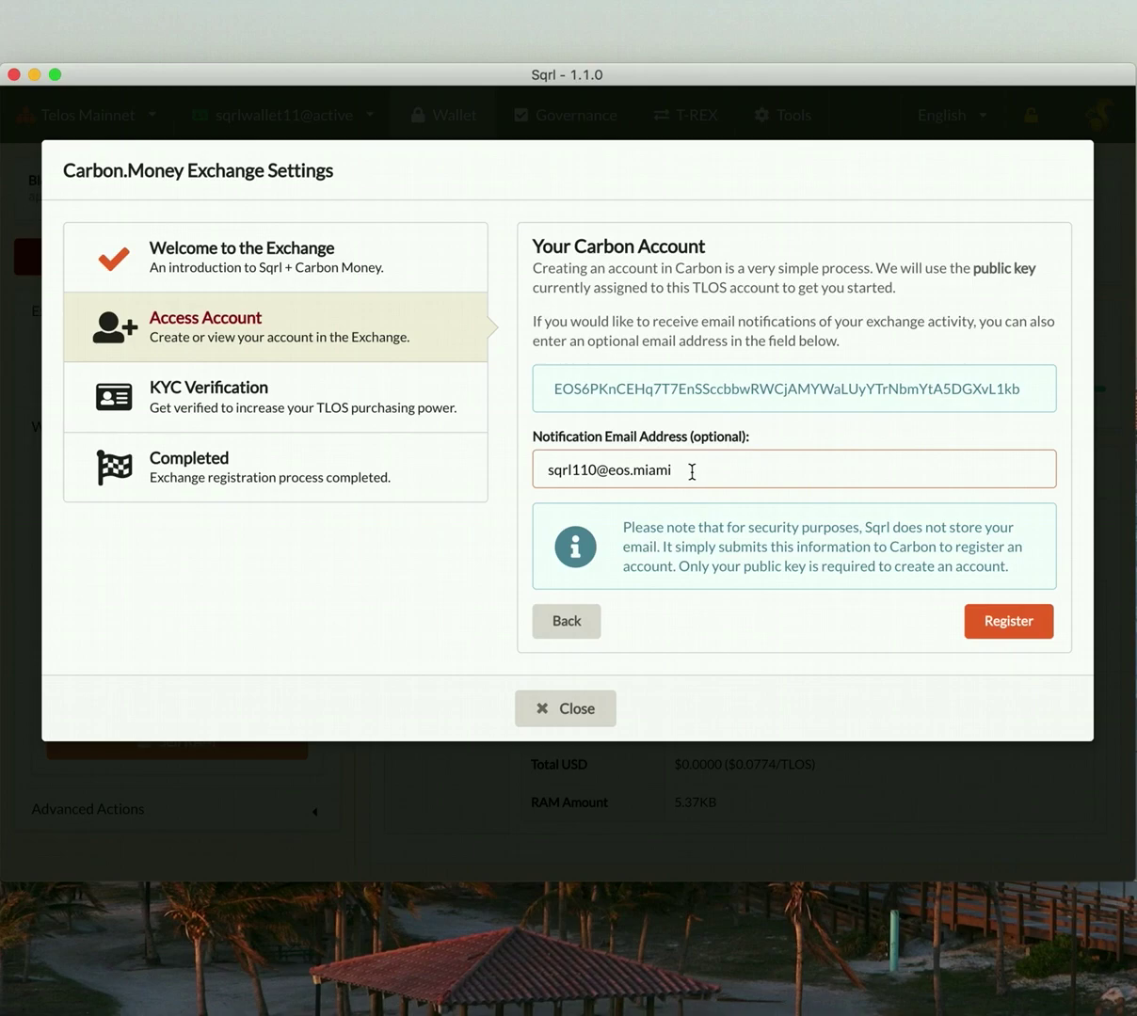
- Register the Carbon account and scroll down the KYC verification step
left_click(1009, 621)
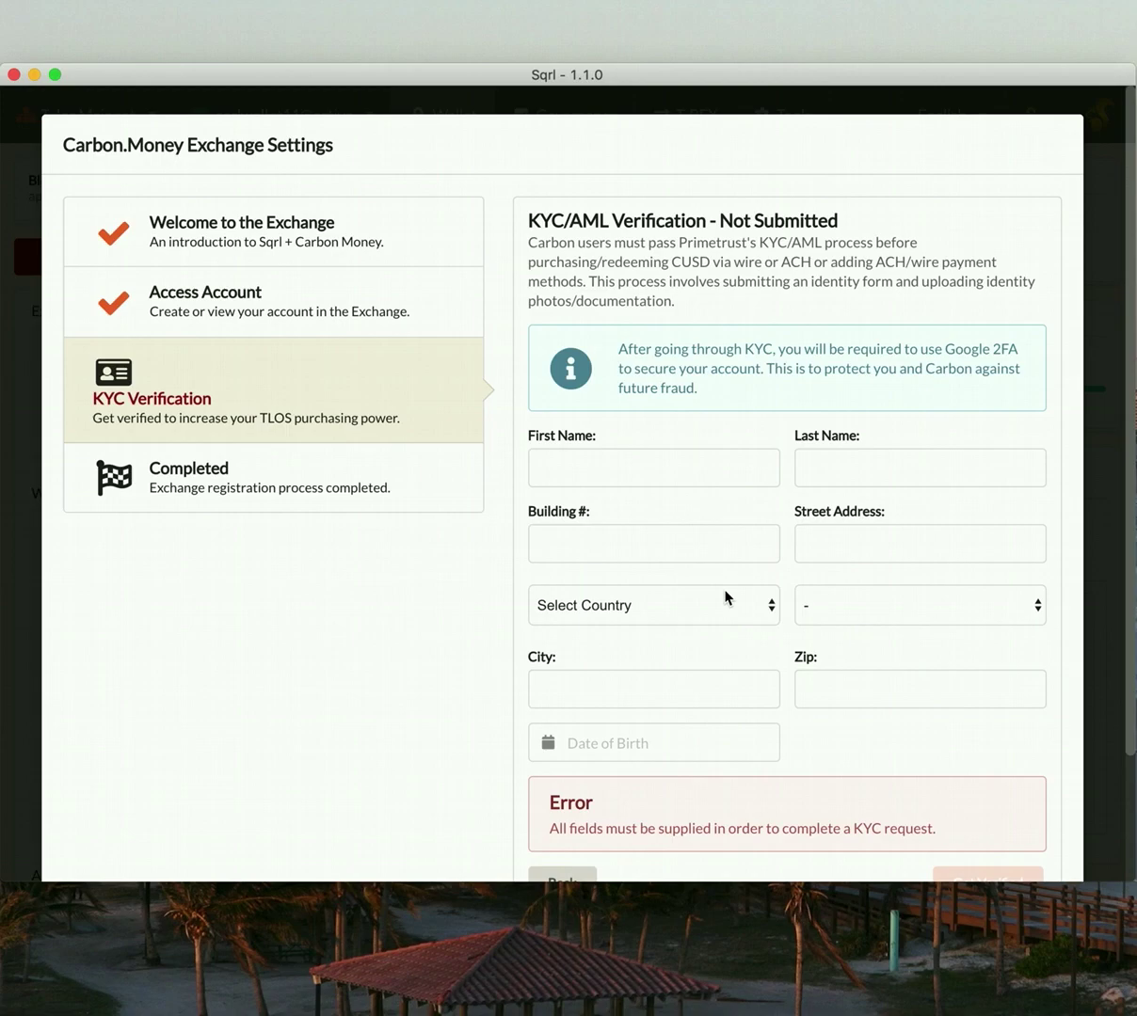
scroll(706, 523, "down", 4)
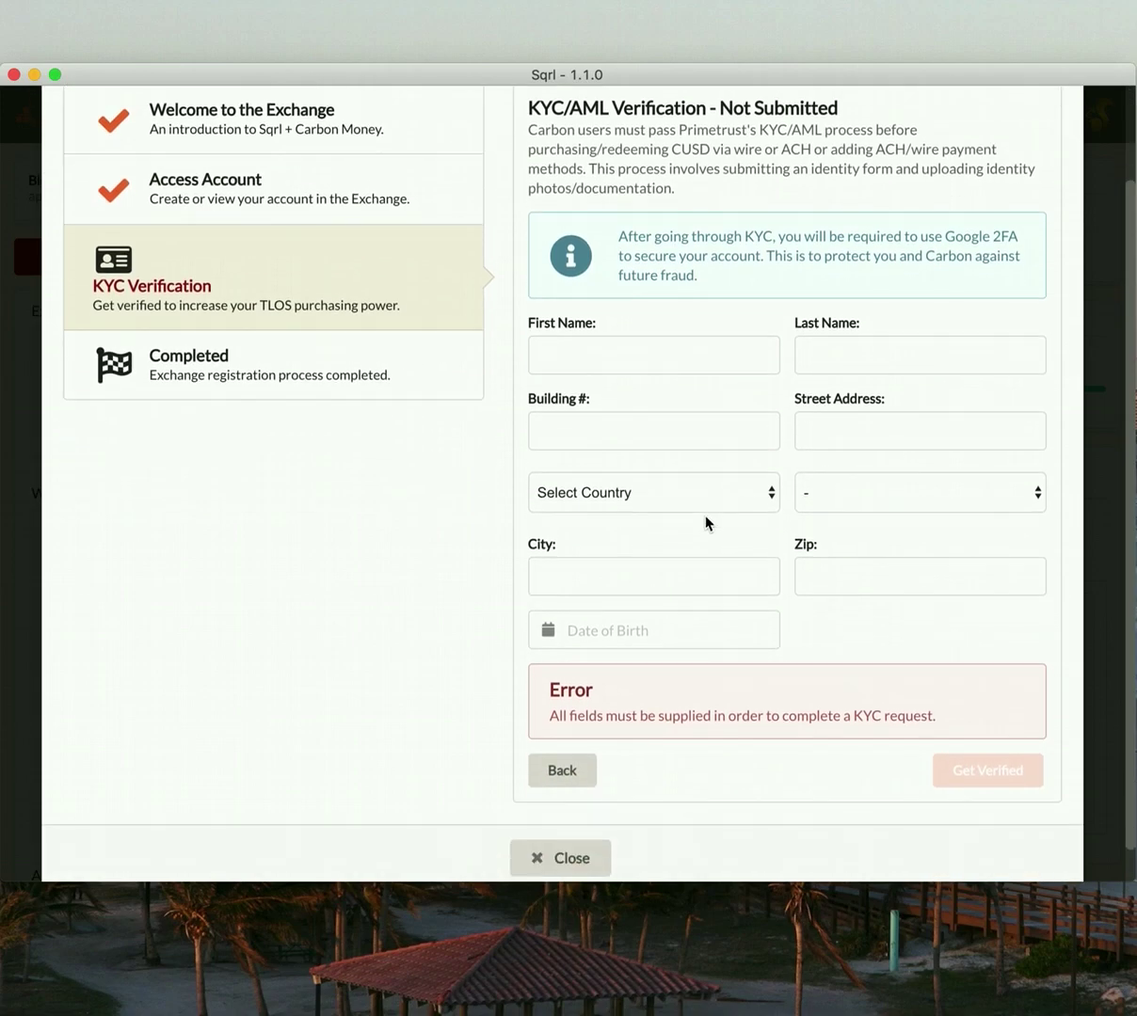
- Leave the exchange settings and start a card purchase of 15 US dollars of TLOS
left_click(568, 820)
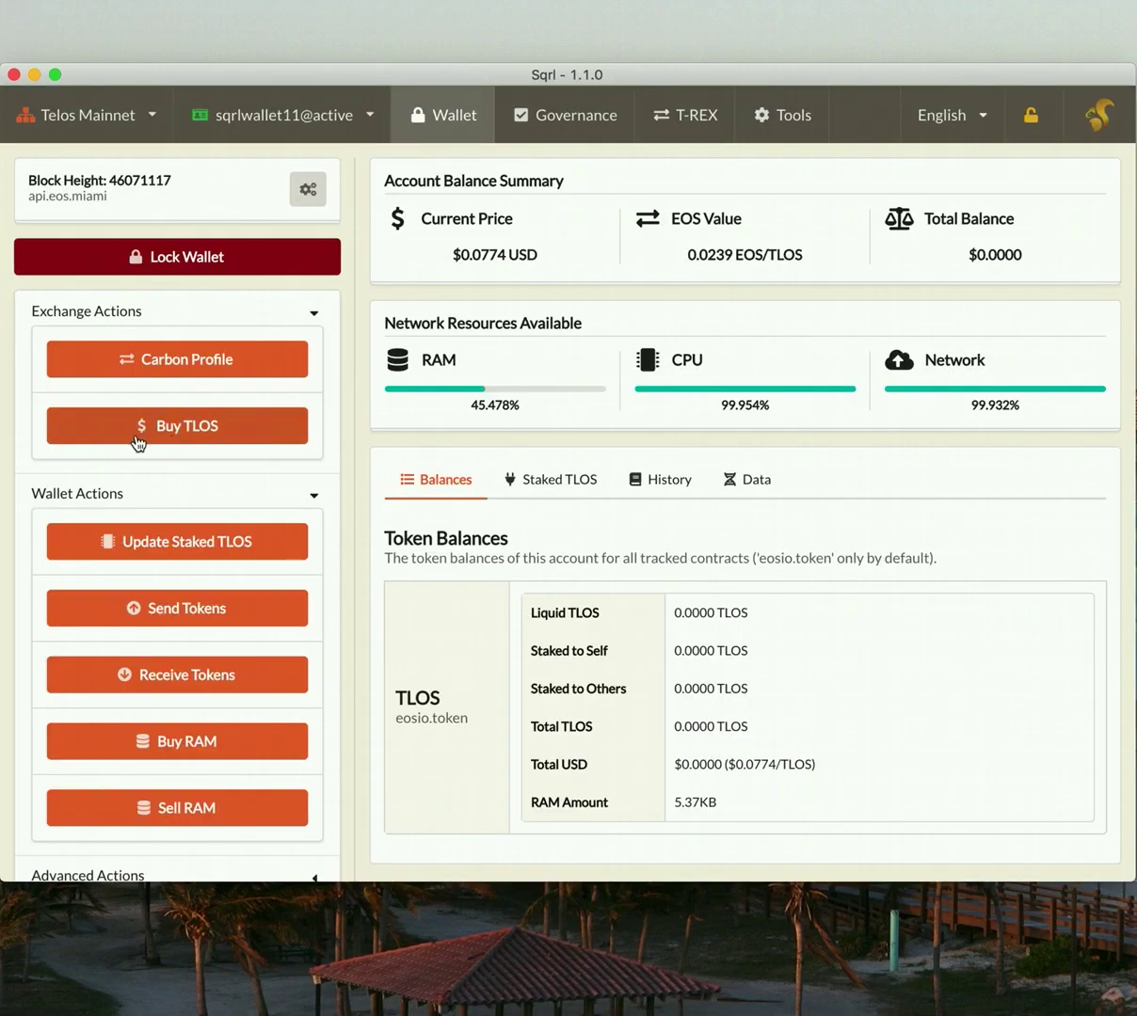
left_click(192, 428)
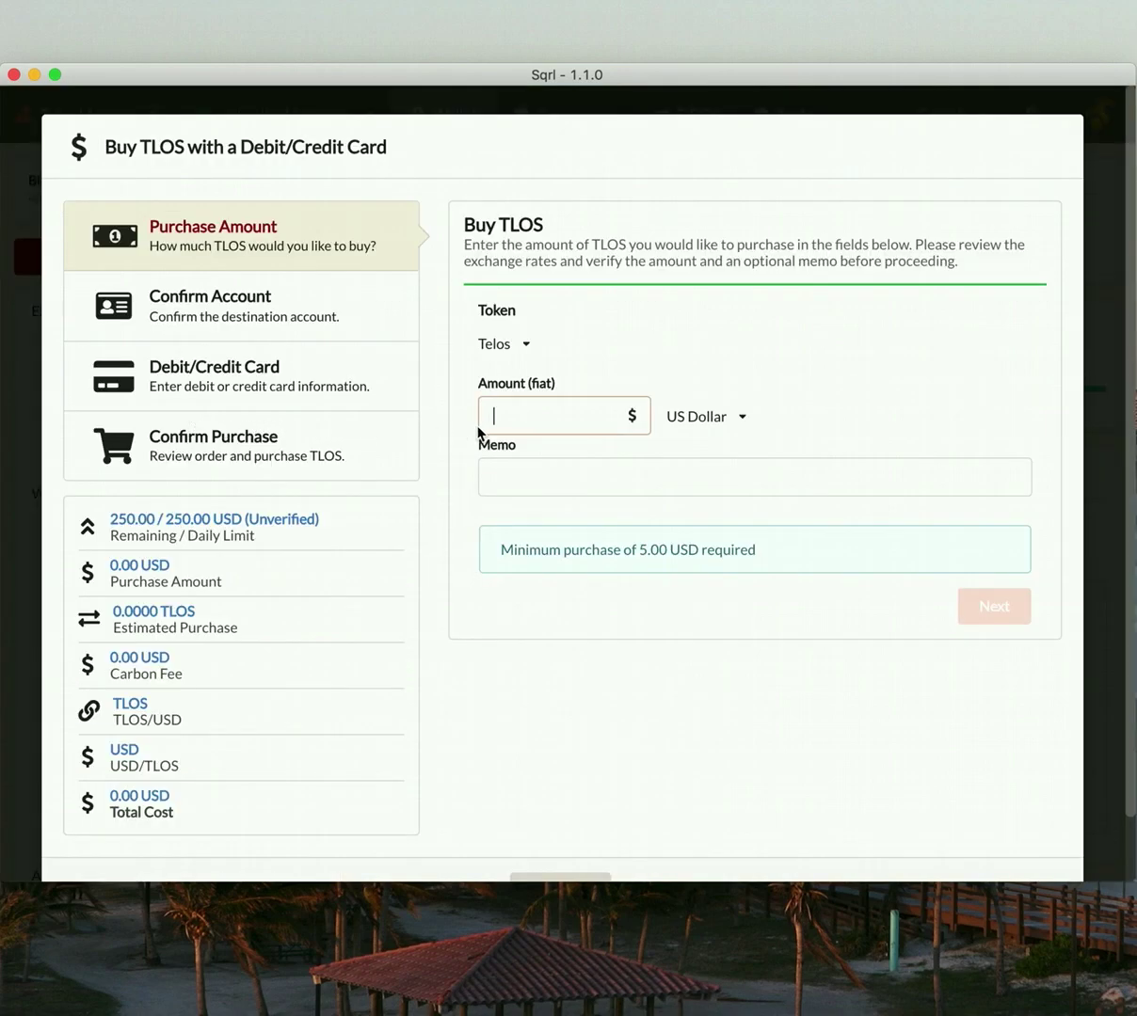
type("15")
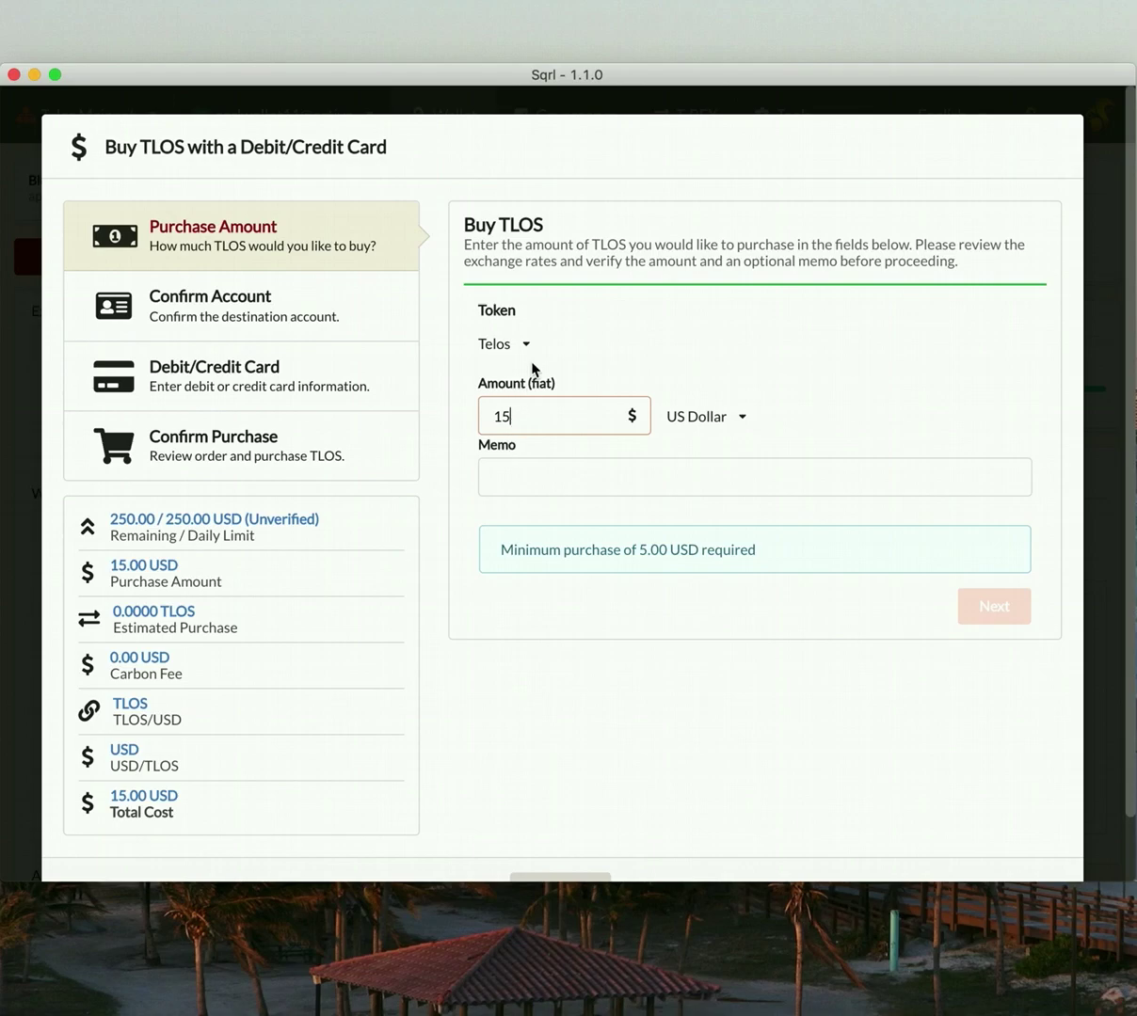
- Keep Telos as the token and add the memo 'Our sqrlwallet11 s first purchase!'
left_click(525, 350)
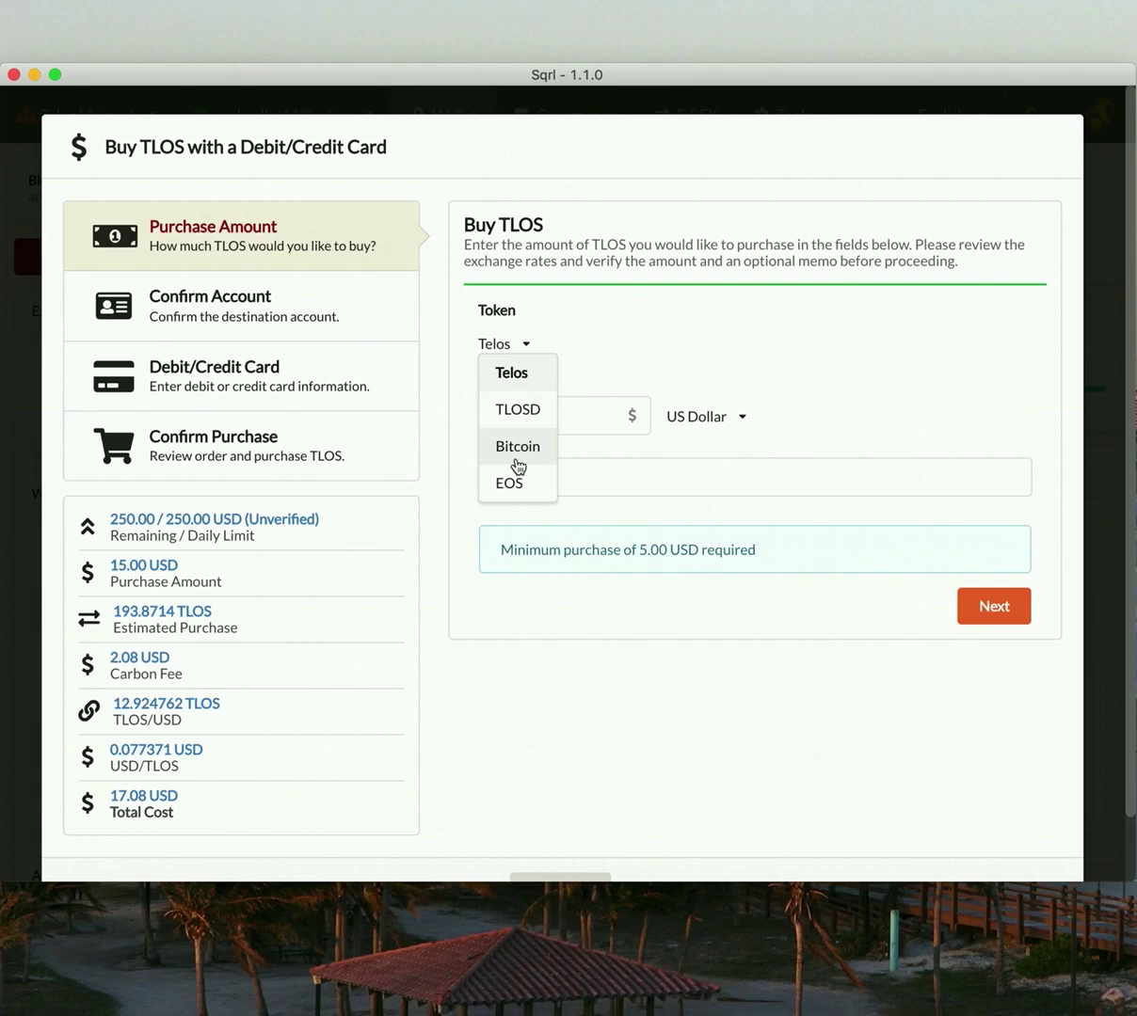
left_click(527, 374)
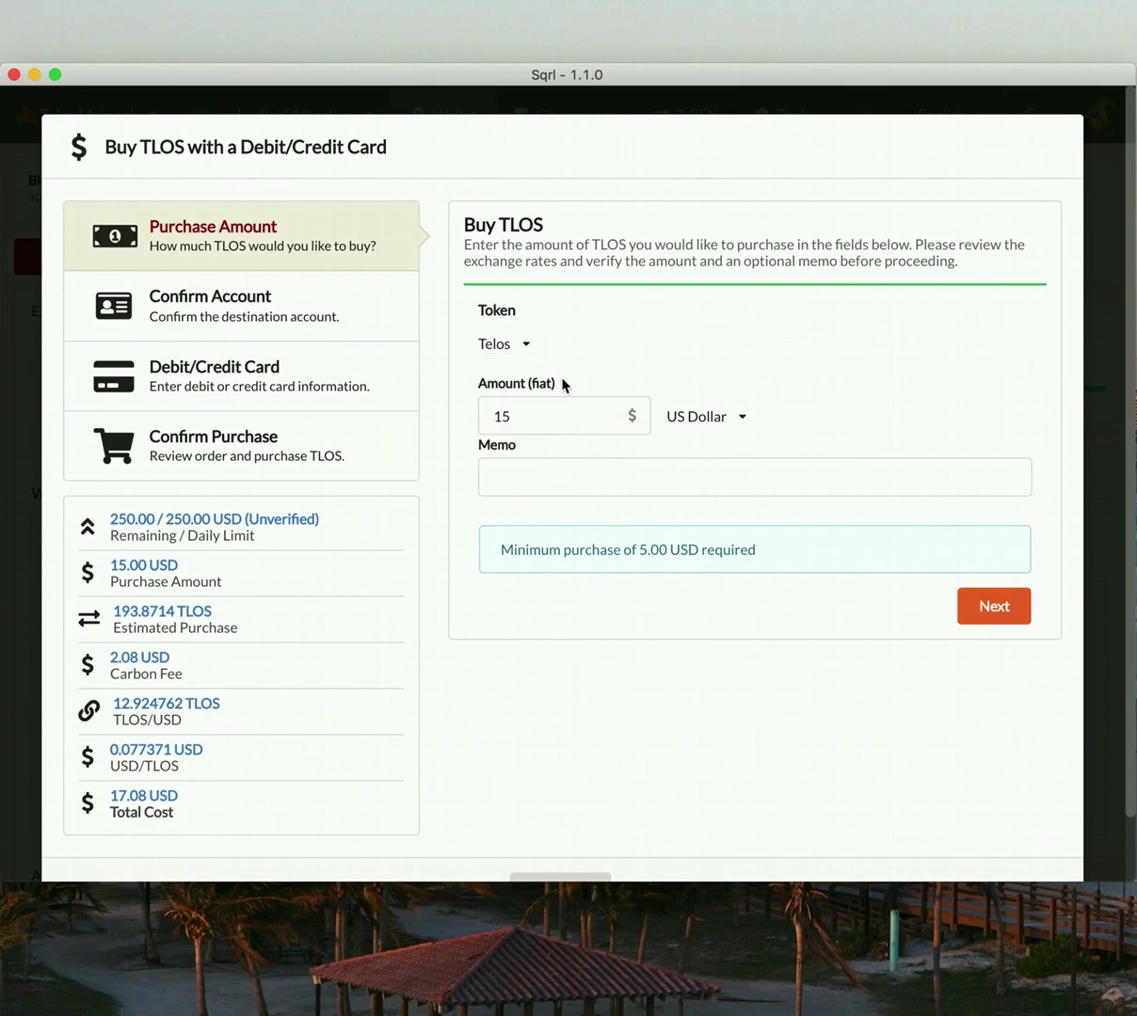
left_click(762, 478)
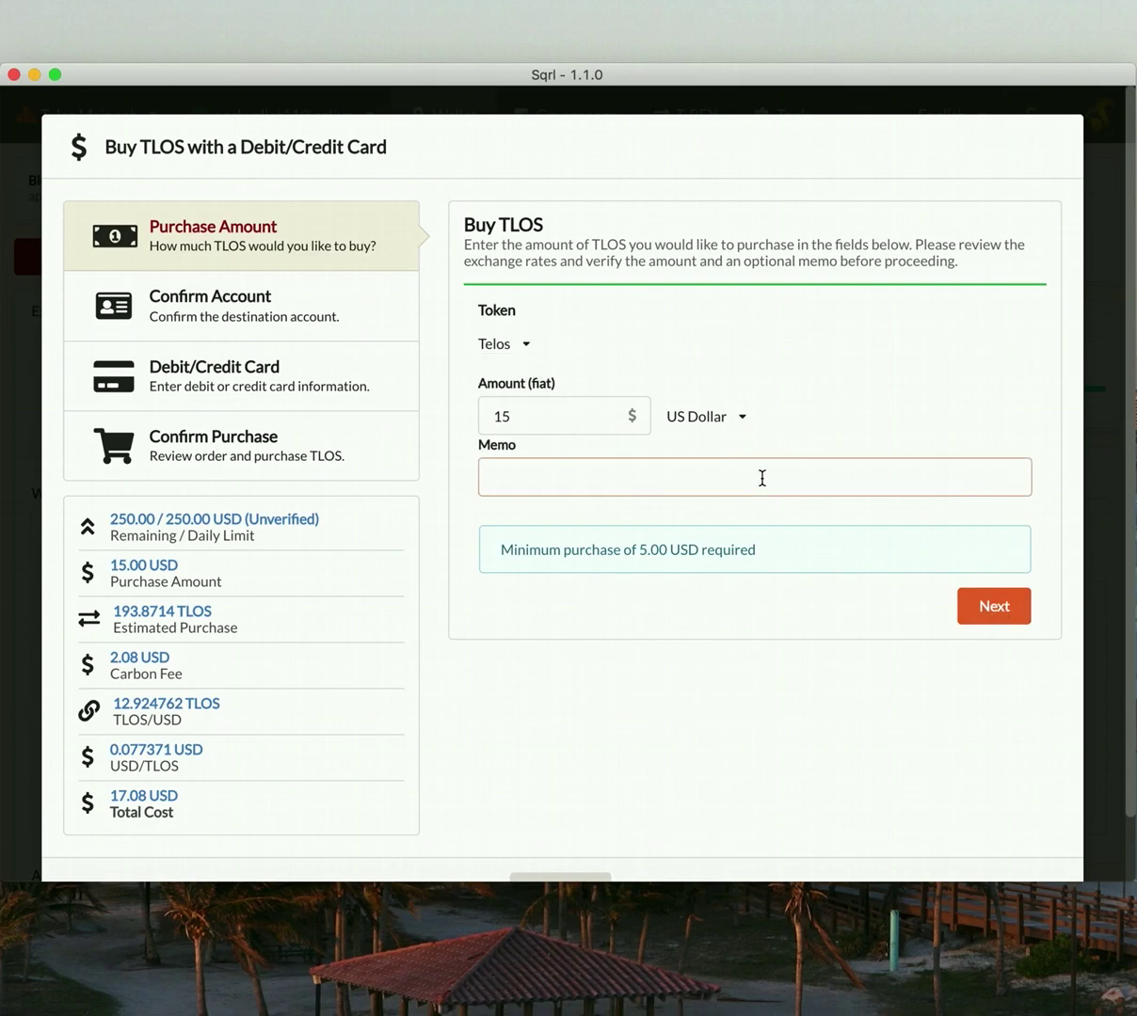
type("Our sqrlwall")
type("et11 ")
type("s first pur")
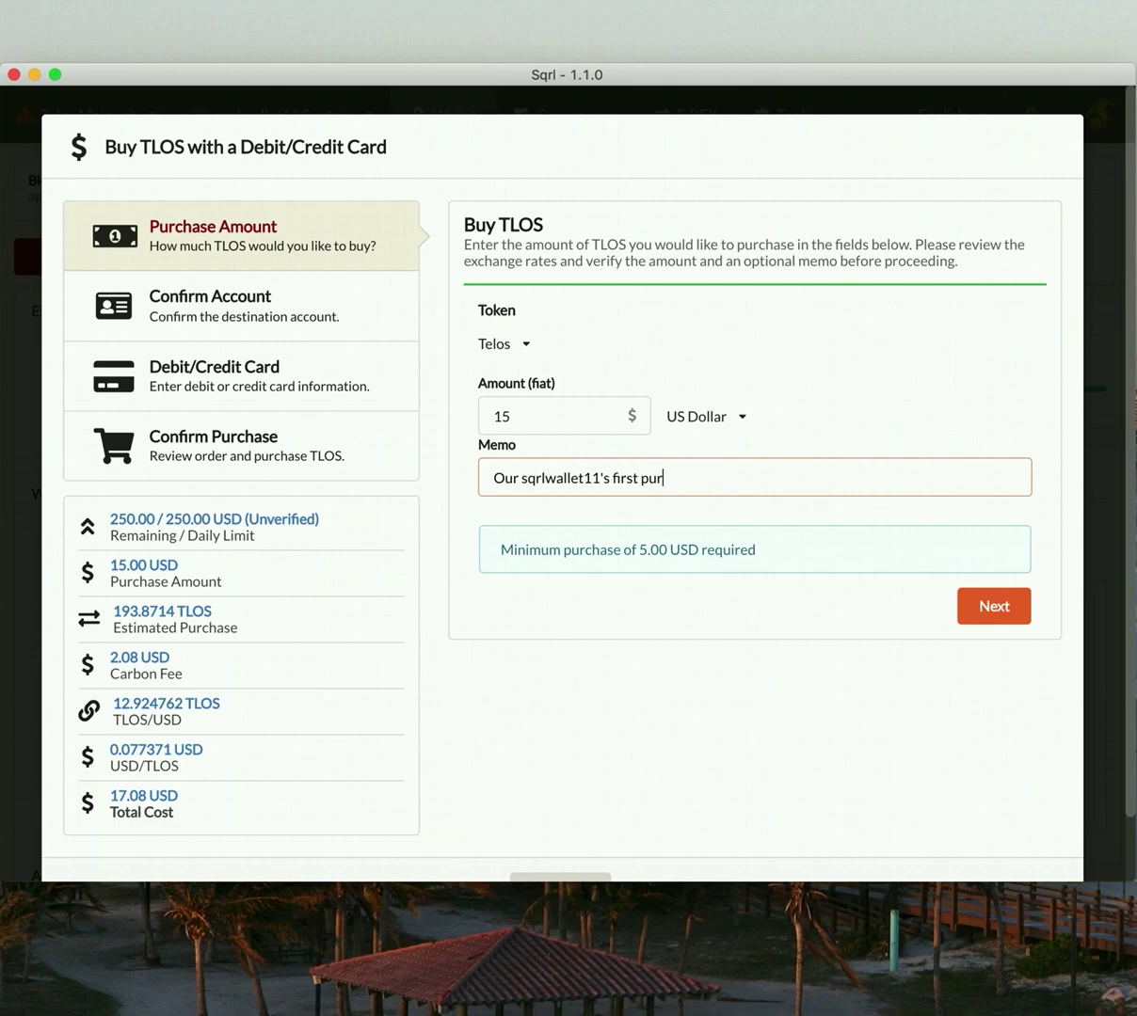
type("chase!")
- Confirm the destination account name, then begin entering the card number
left_click(983, 608)
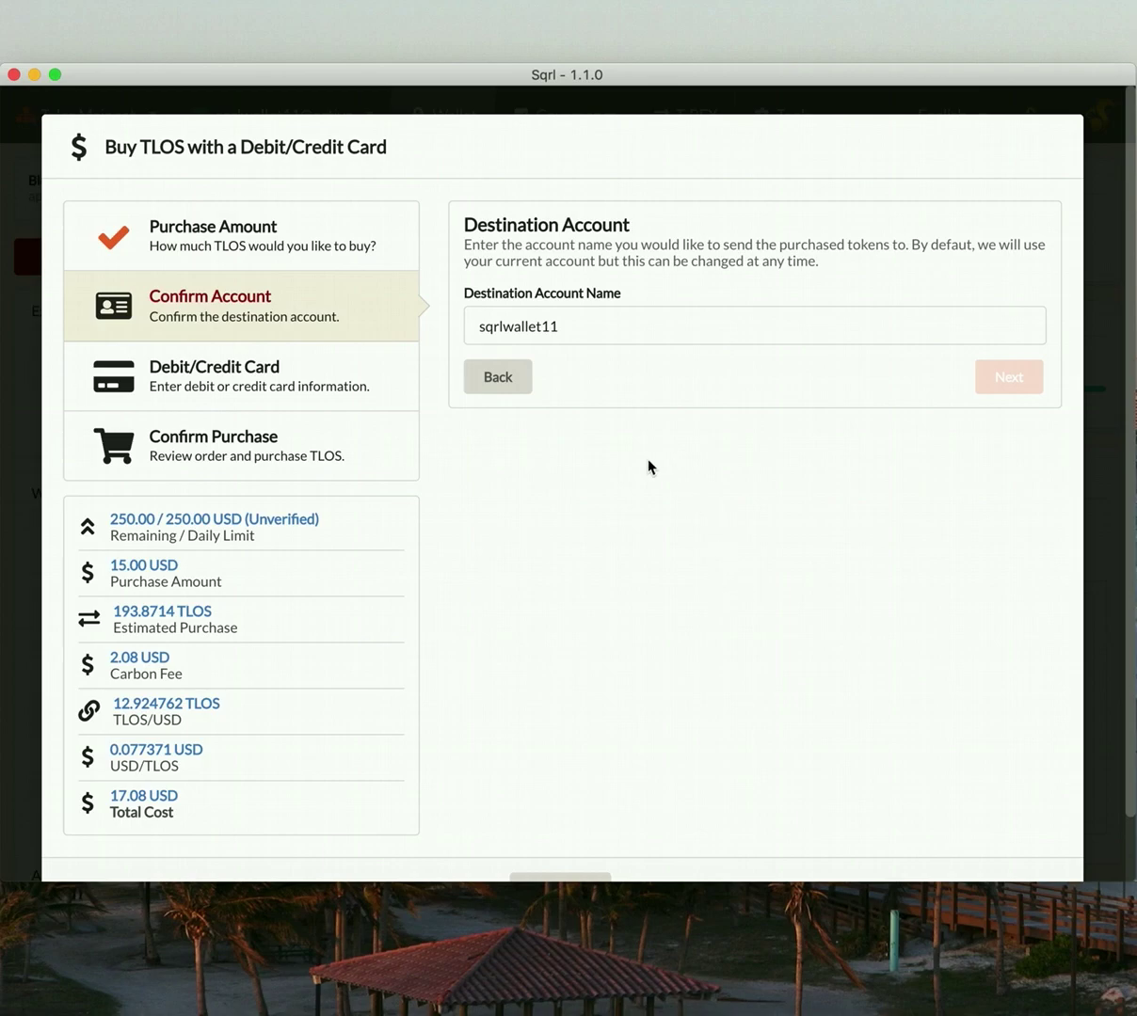
left_click(597, 330)
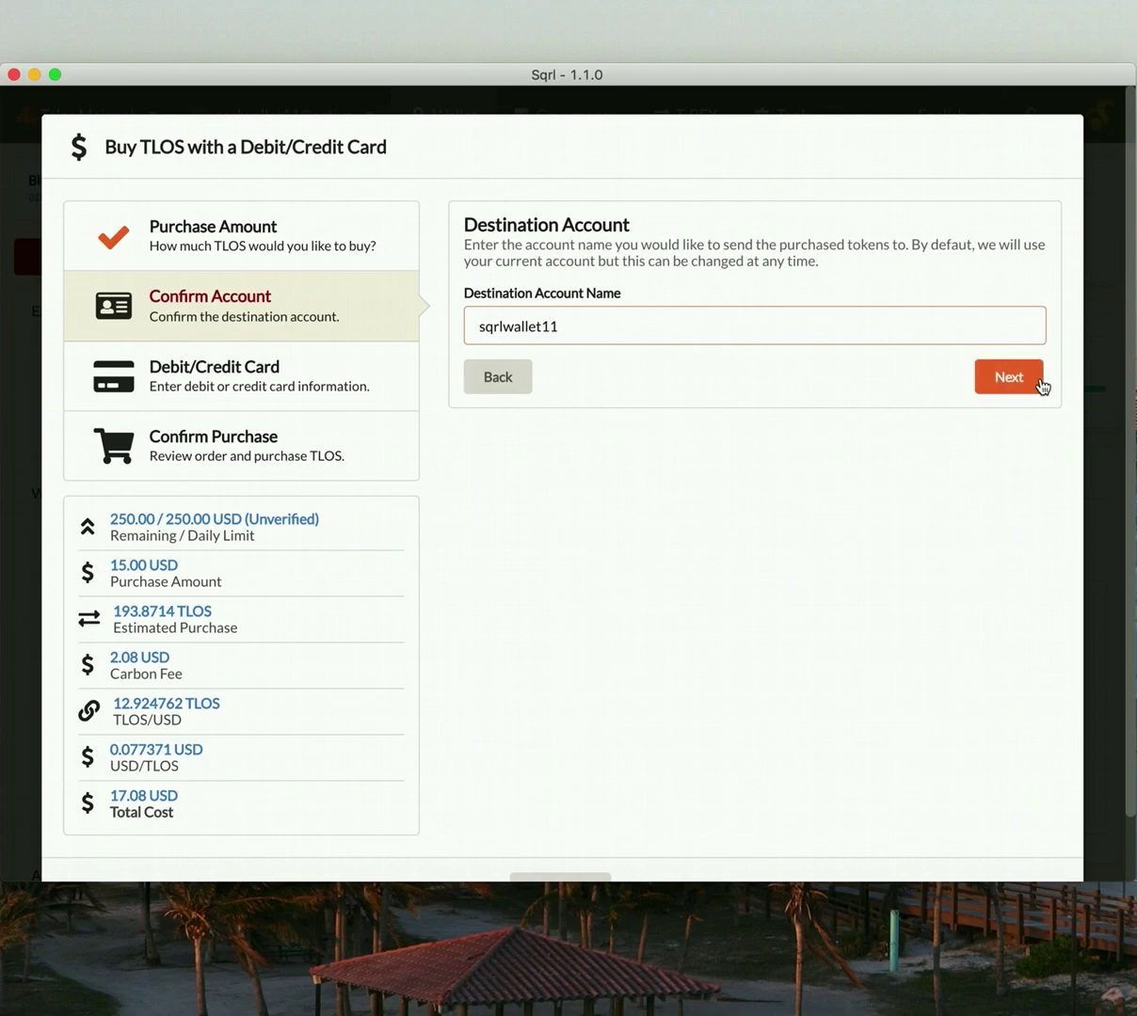
left_click(1014, 379)
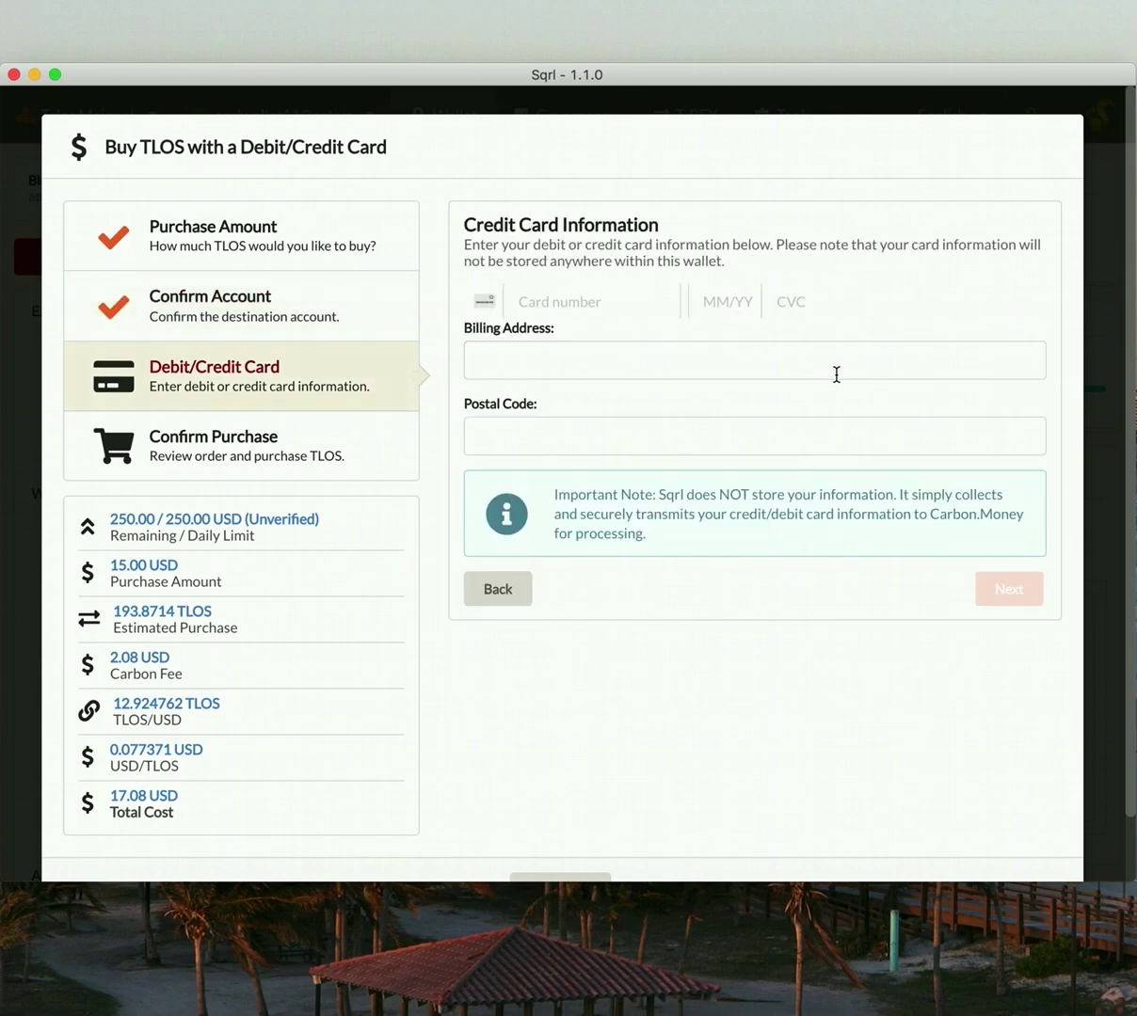
left_click(598, 307)
type("4833")
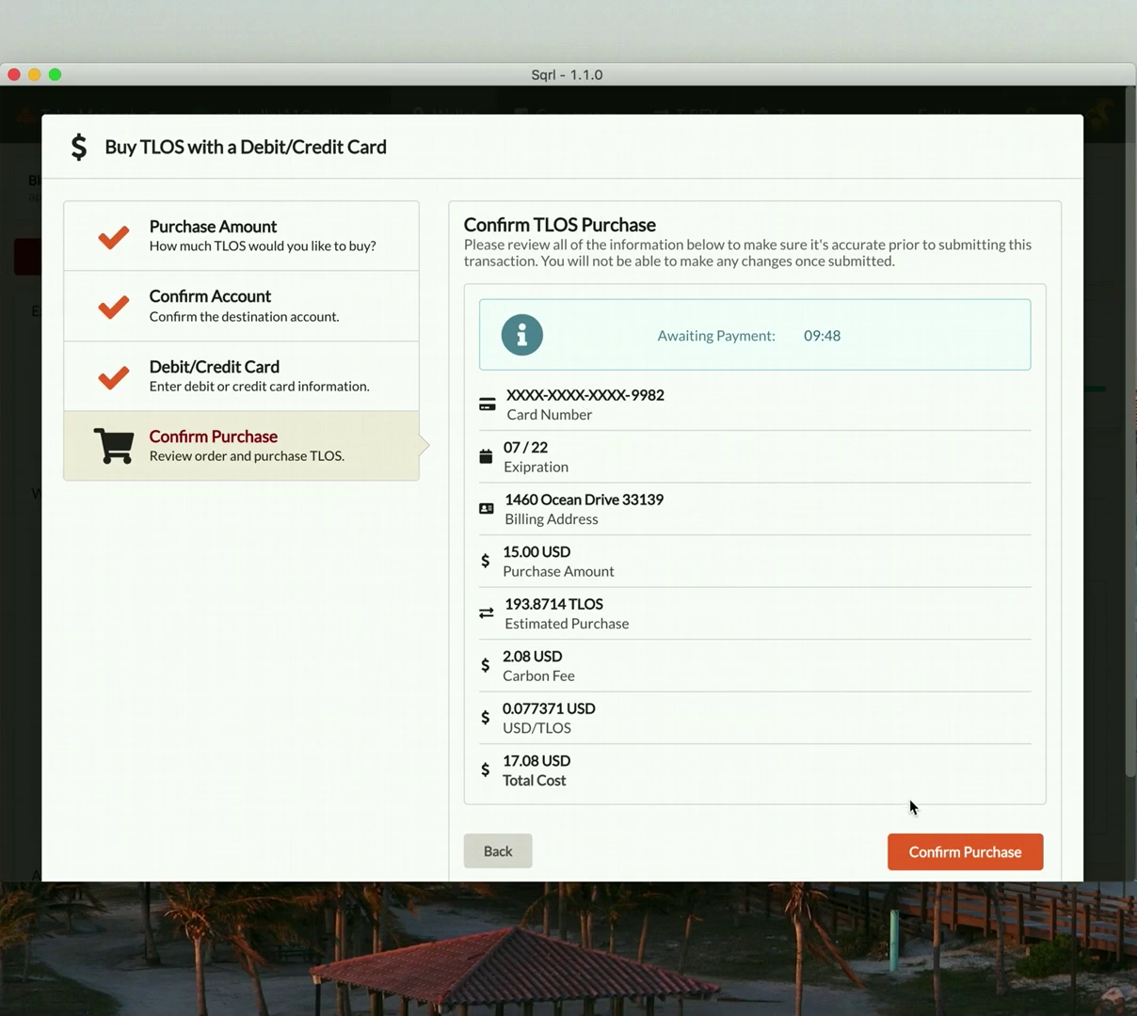
- Confirm the 17.08 USD card purchase and dismiss the Transaction Successful message
left_click(937, 860)
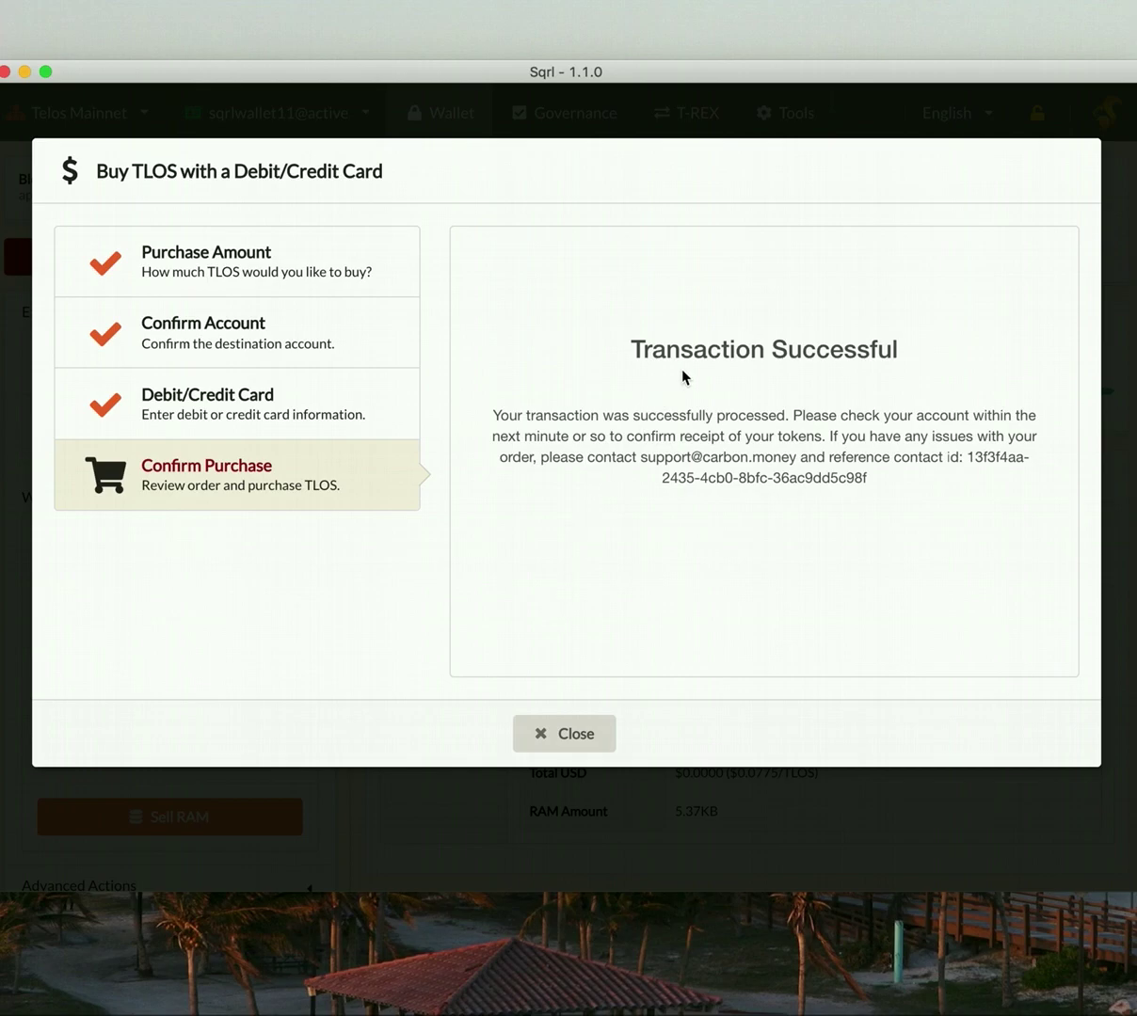
left_click(573, 731)
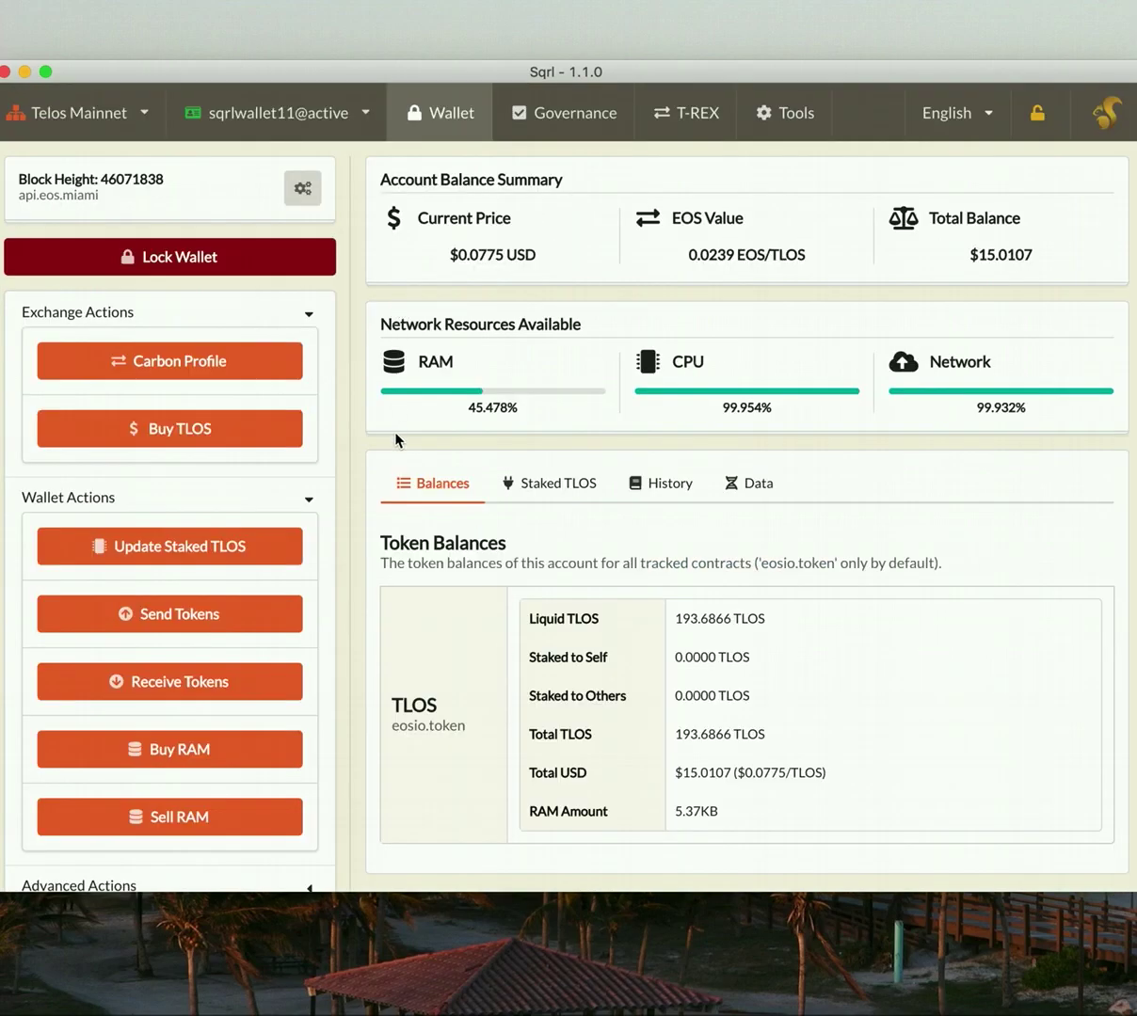
- Check the new 193.6866 Liquid TLOS balance on the wallet dashboard
left_click_drag(678, 621, 785, 627)
left_click(708, 618)
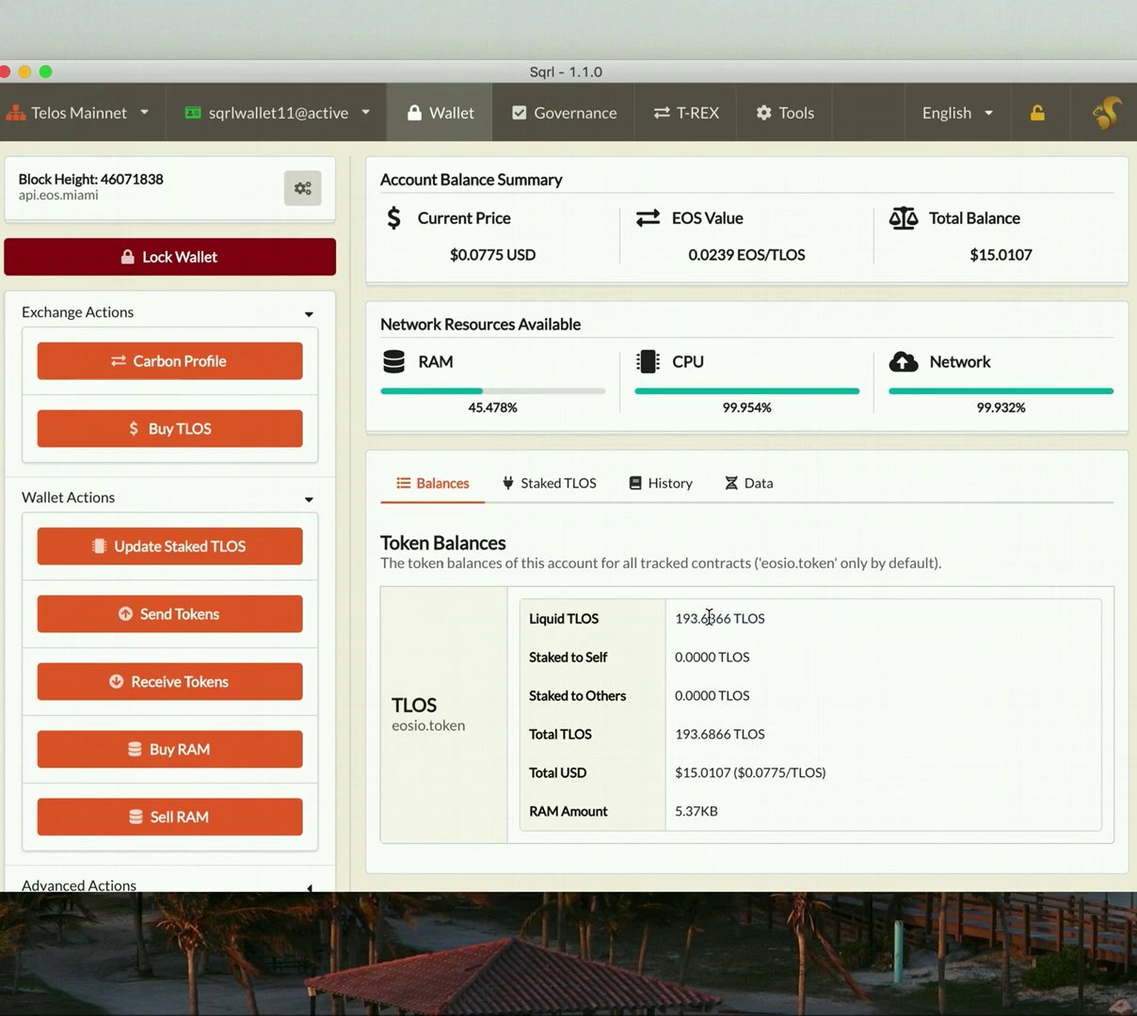